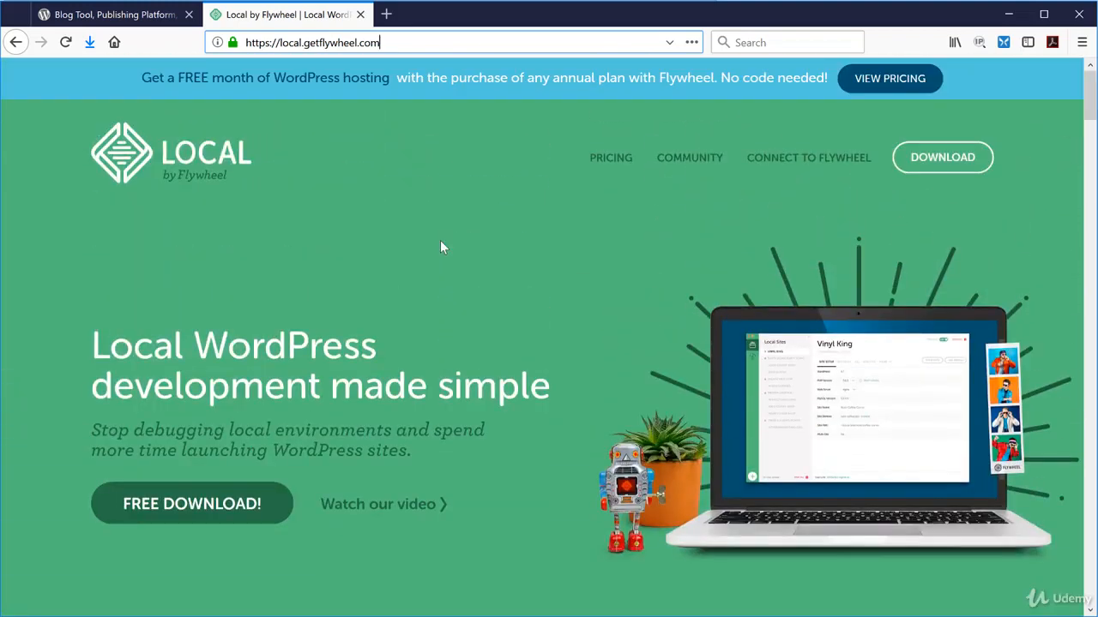
# Review the Local download form, comparing the Windows and Mac platform options, then close it.
pyautogui.click(940, 159)
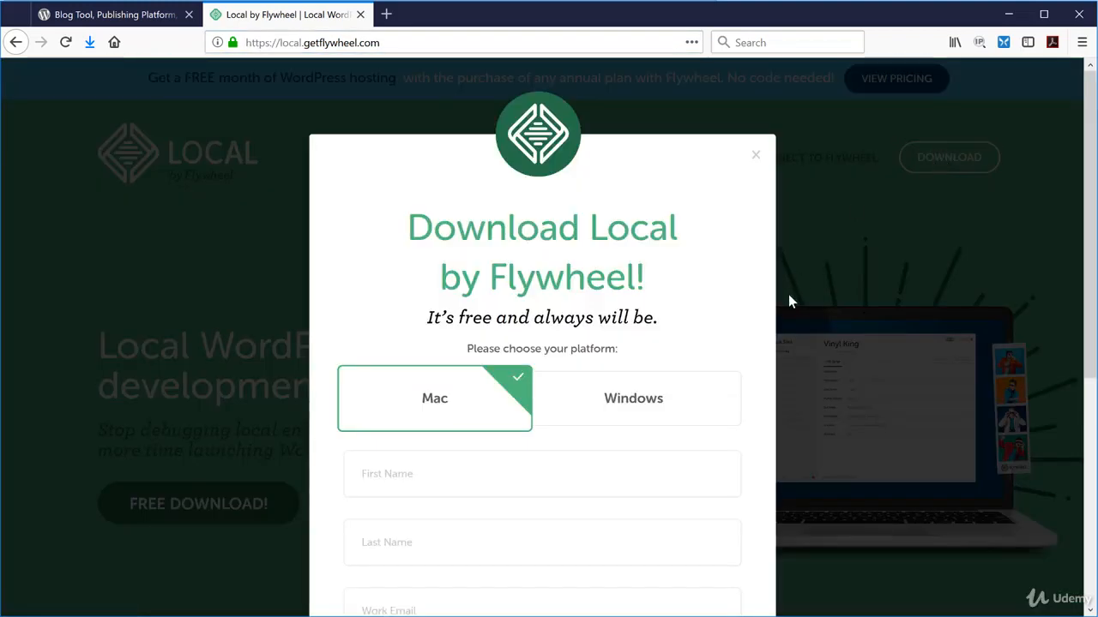
pyautogui.click(640, 408)
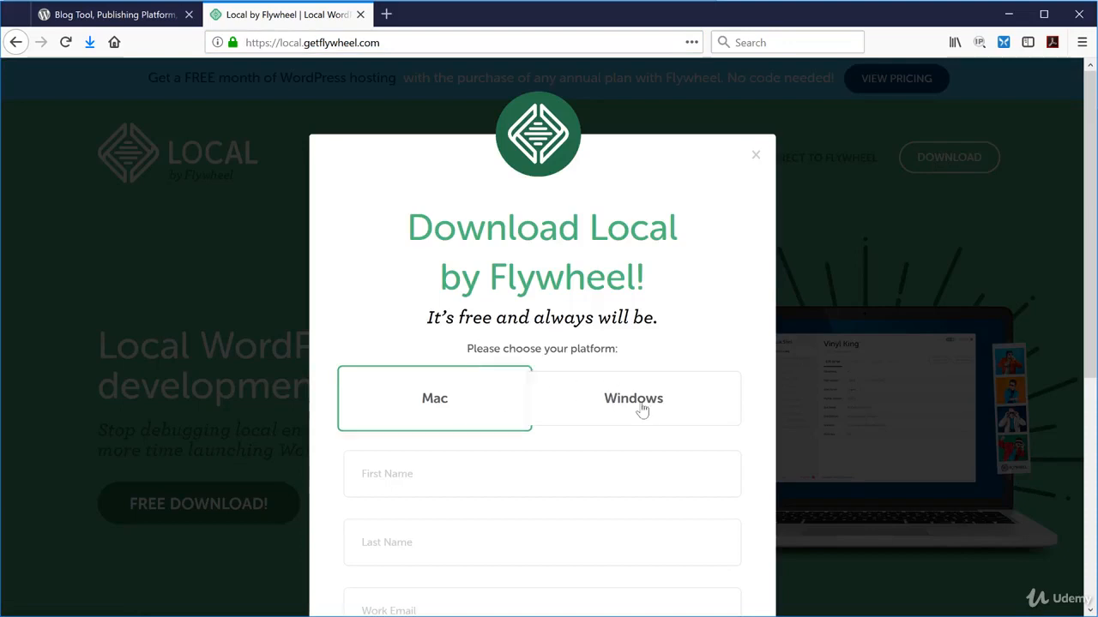
pyautogui.scroll(-1, 876, 258)
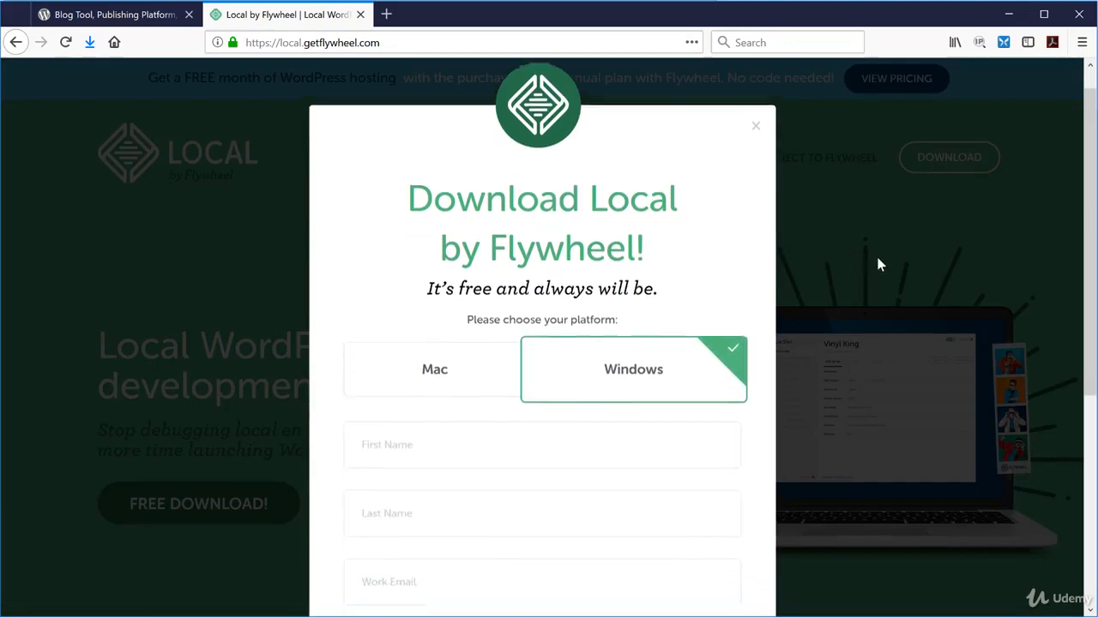
pyautogui.scroll(-1, 877, 262)
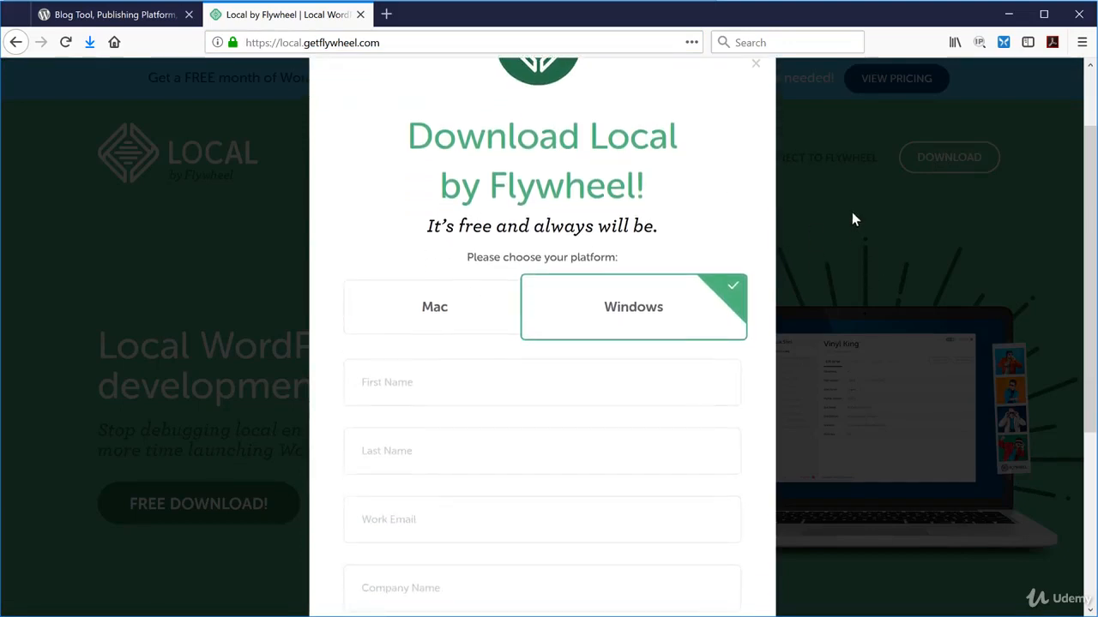
pyautogui.click(469, 311)
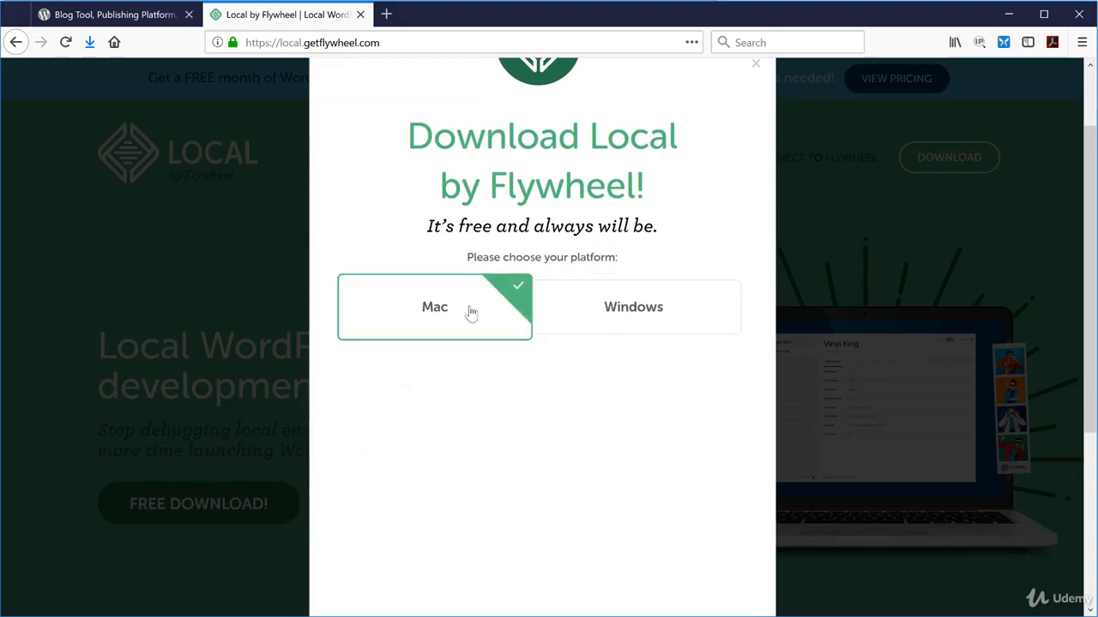
pyautogui.click(639, 312)
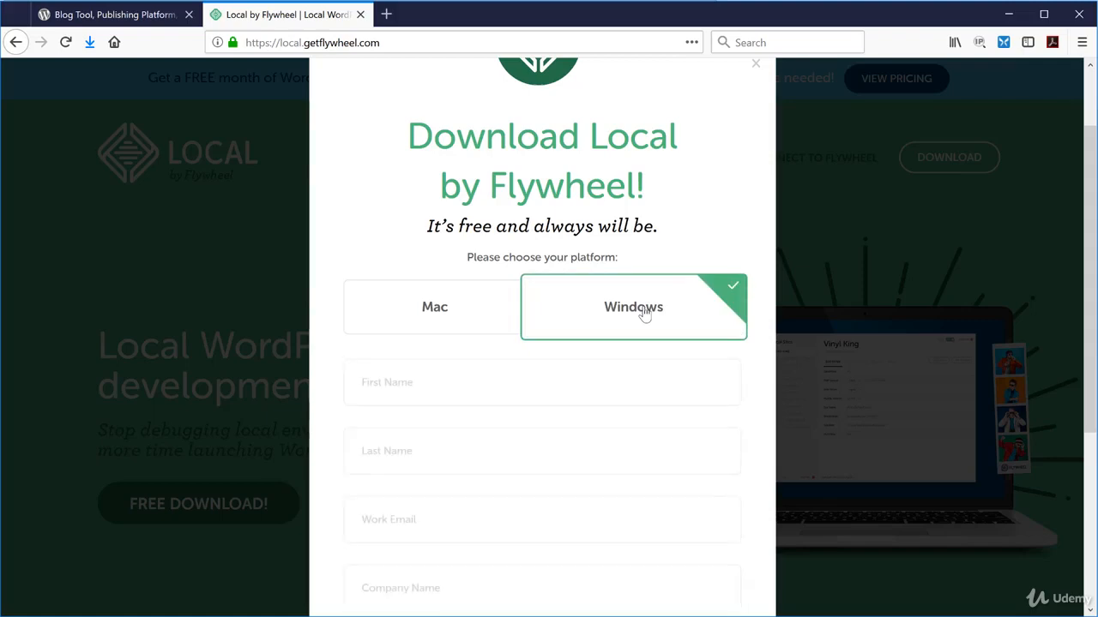
pyautogui.scroll(-2, 578, 392)
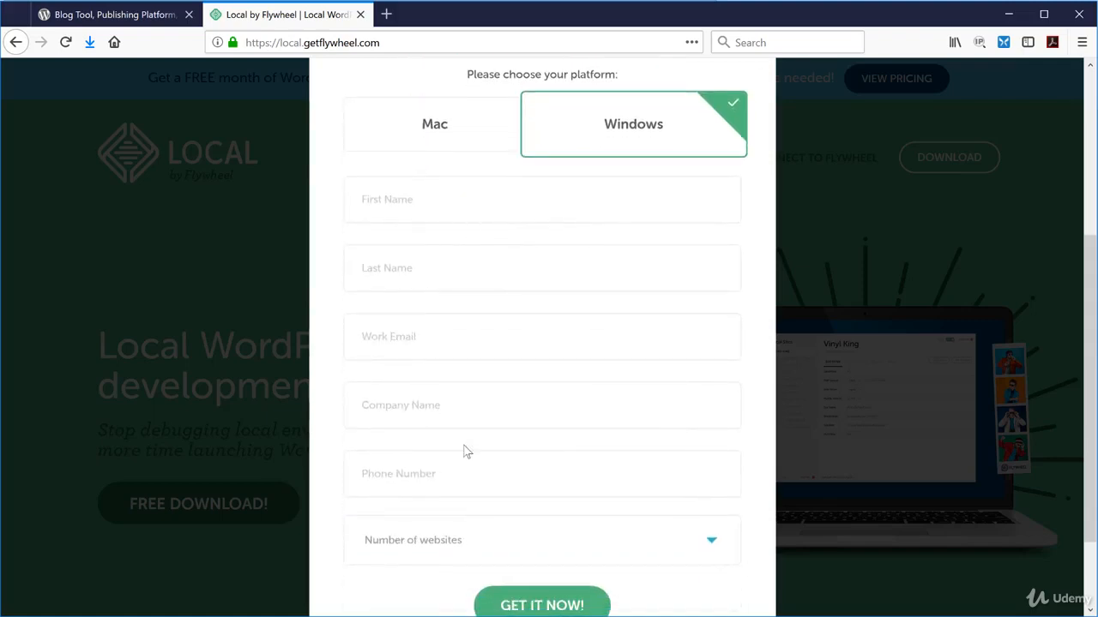
pyautogui.scroll(-1, 446, 421)
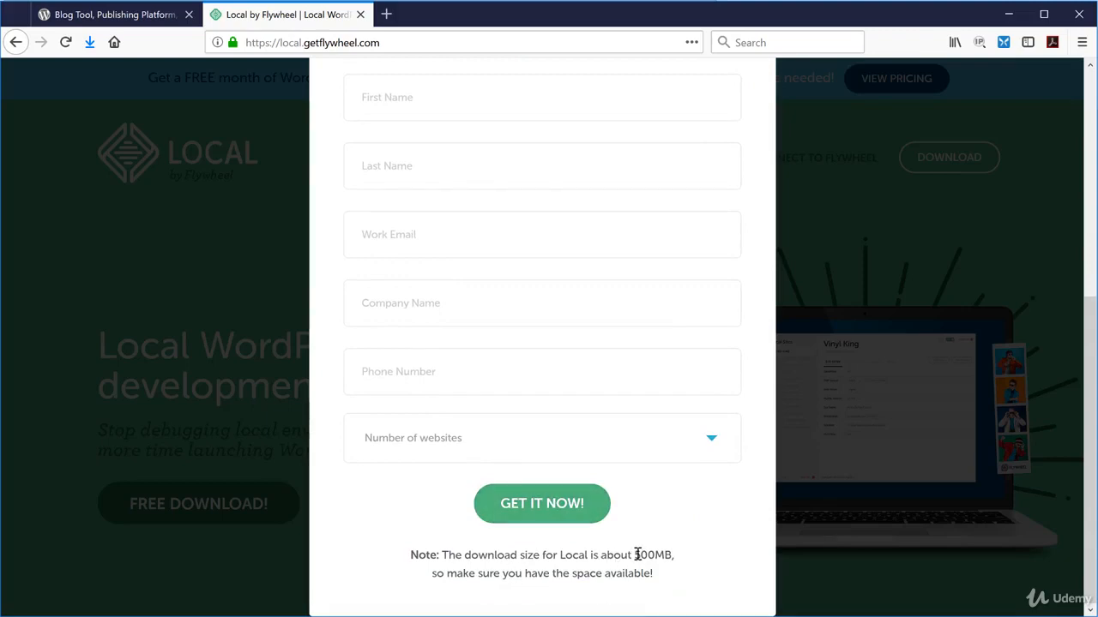
pyautogui.moveTo(635, 556); pyautogui.dragTo(672, 555)
pyautogui.click(693, 519)
pyautogui.moveTo(1091, 471); pyautogui.dragTo(1092, 240)
pyautogui.click(756, 158)
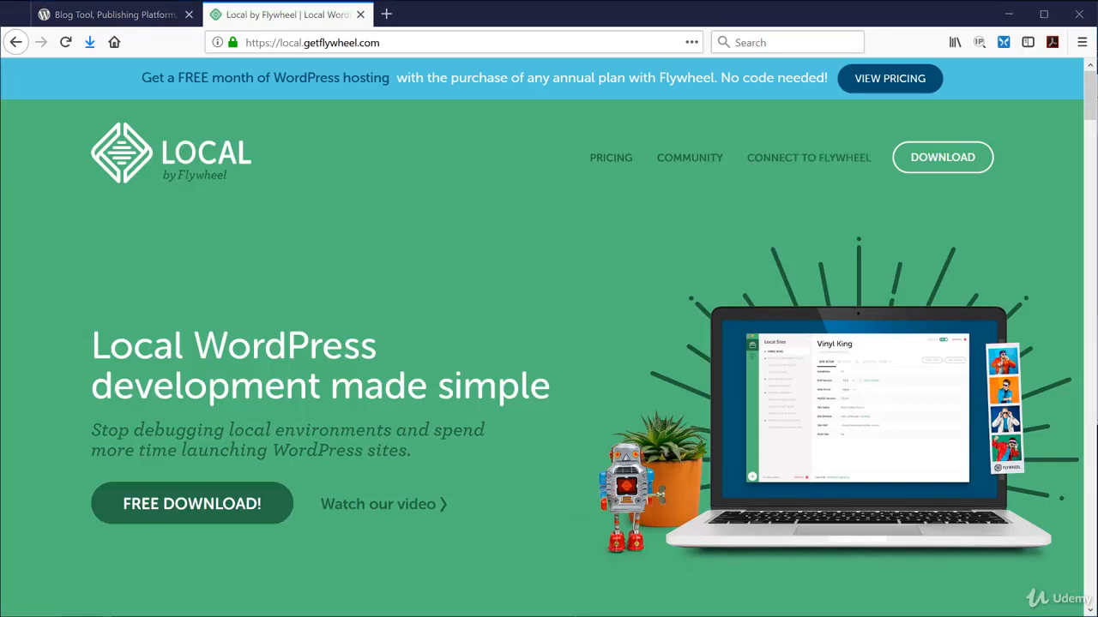
# Search Windows for 'local' and launch the Local by Flywheel desktop app.
pyautogui.press('super+s')
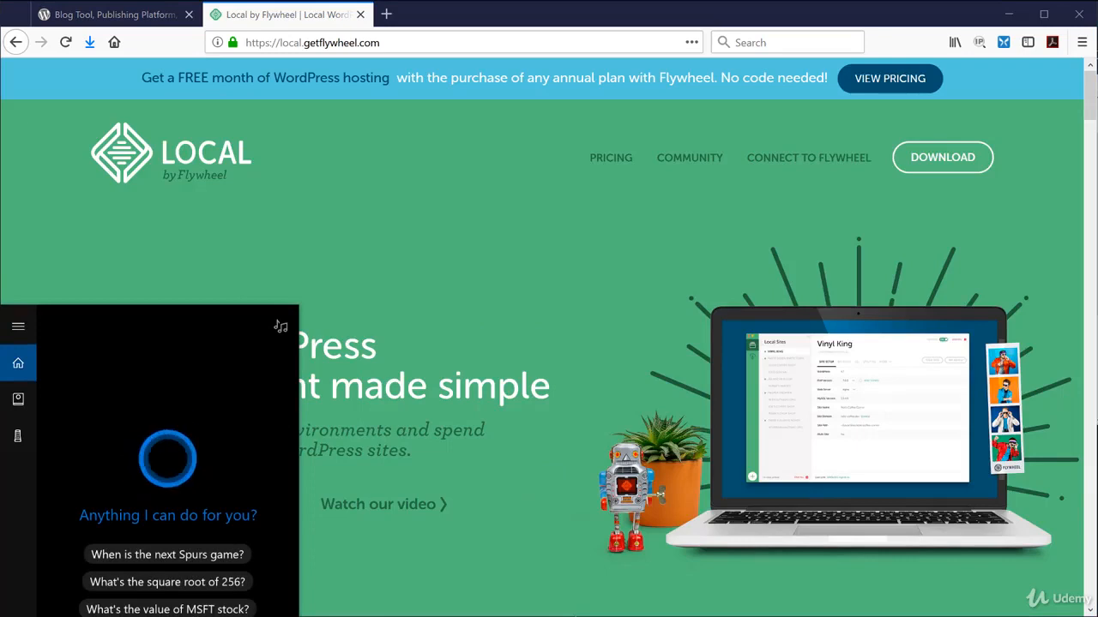
pyautogui.write('local')
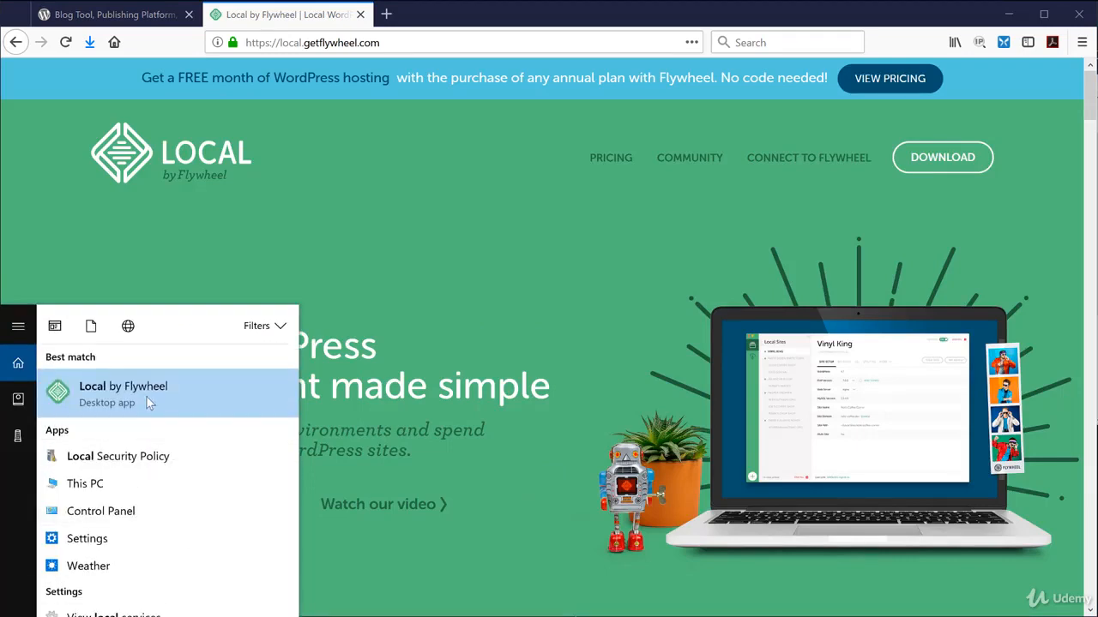
pyautogui.click(137, 393)
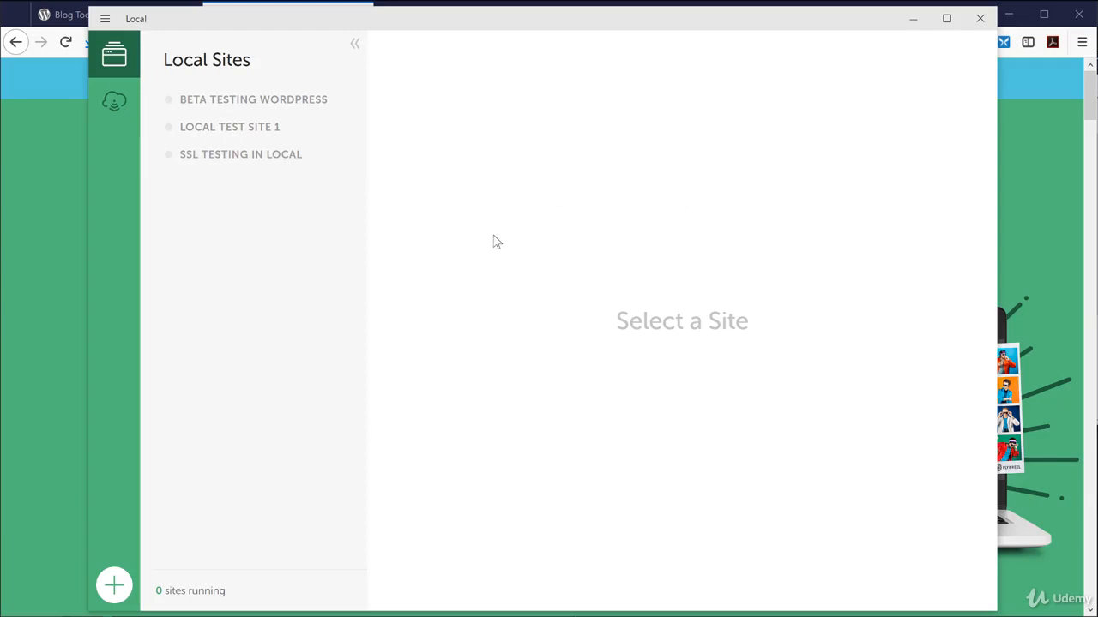
# Name the new site 'Practice Site 1' (domain practice-site-1.local) and choose Don't use a Blueprint.
pyautogui.click(115, 588)
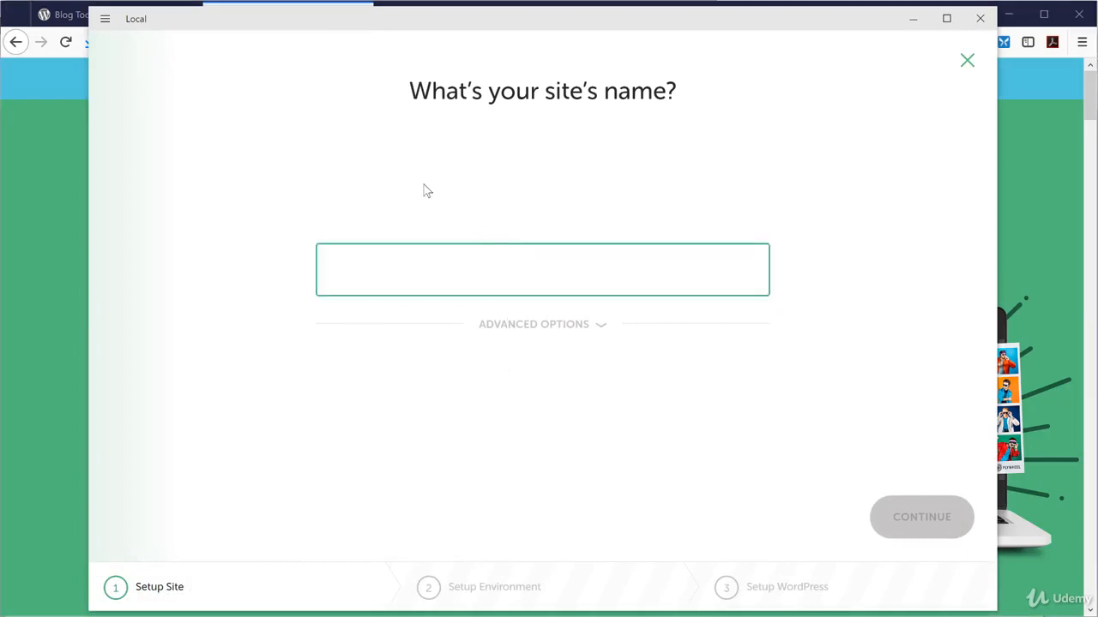
pyautogui.write('Pr')
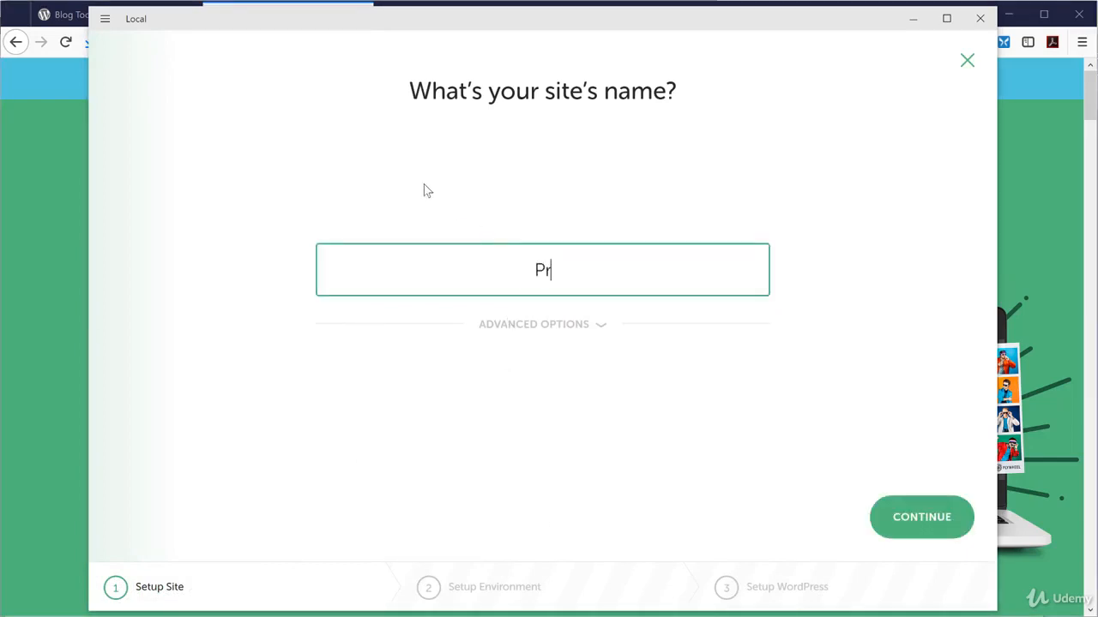
pyautogui.write('actice Site 1')
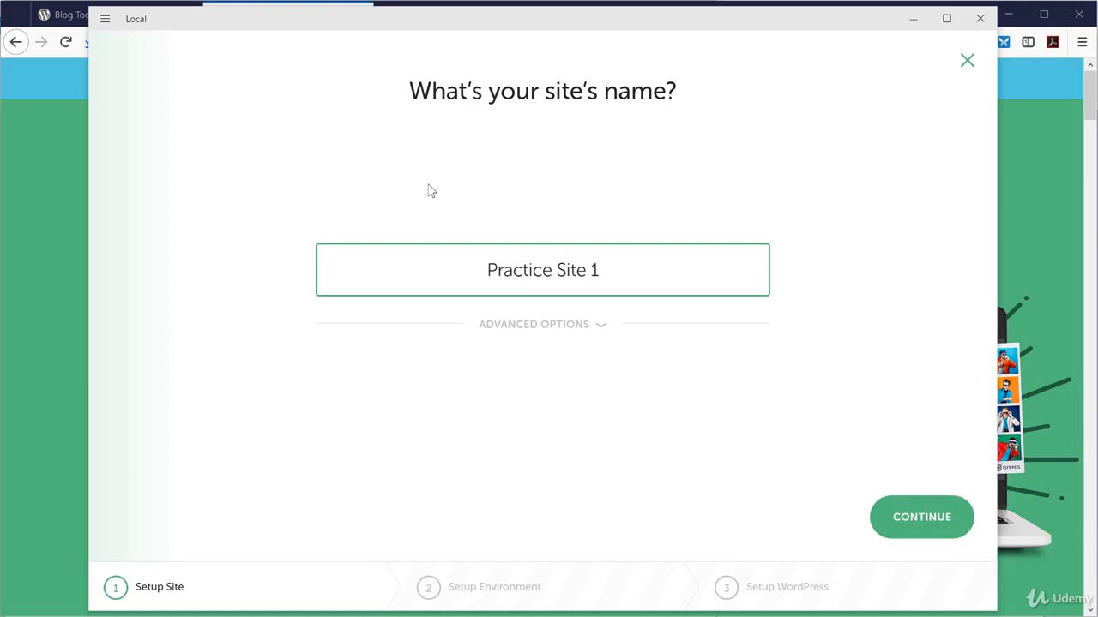
pyautogui.press('BackSpace')
pyautogui.write('1')
pyautogui.click(600, 330)
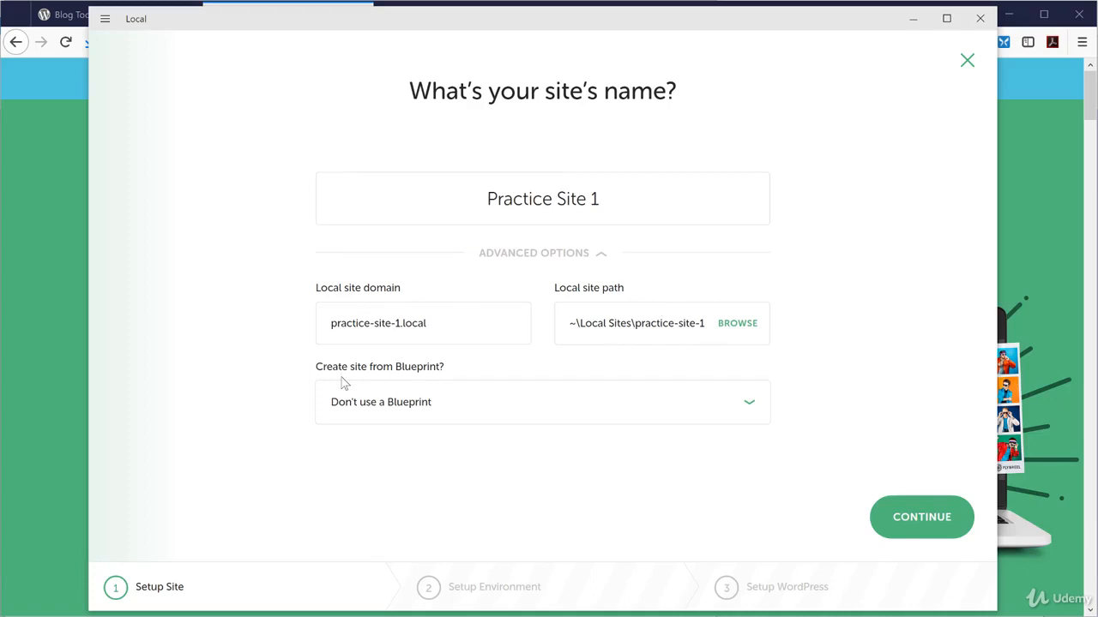
pyautogui.click(751, 408)
pyautogui.click(751, 407)
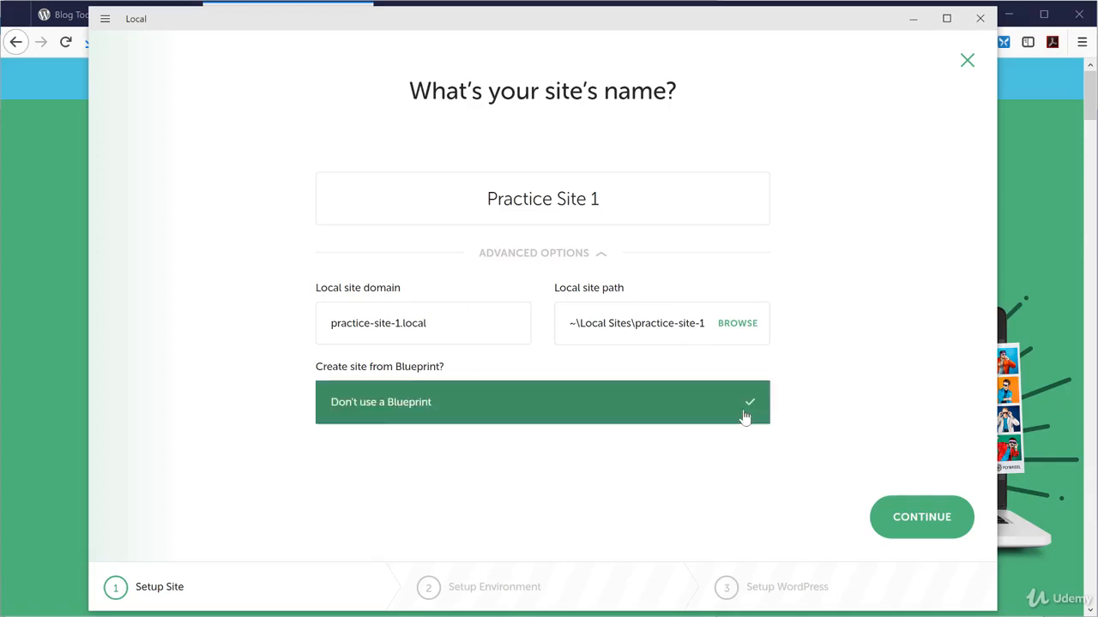
pyautogui.click(481, 421)
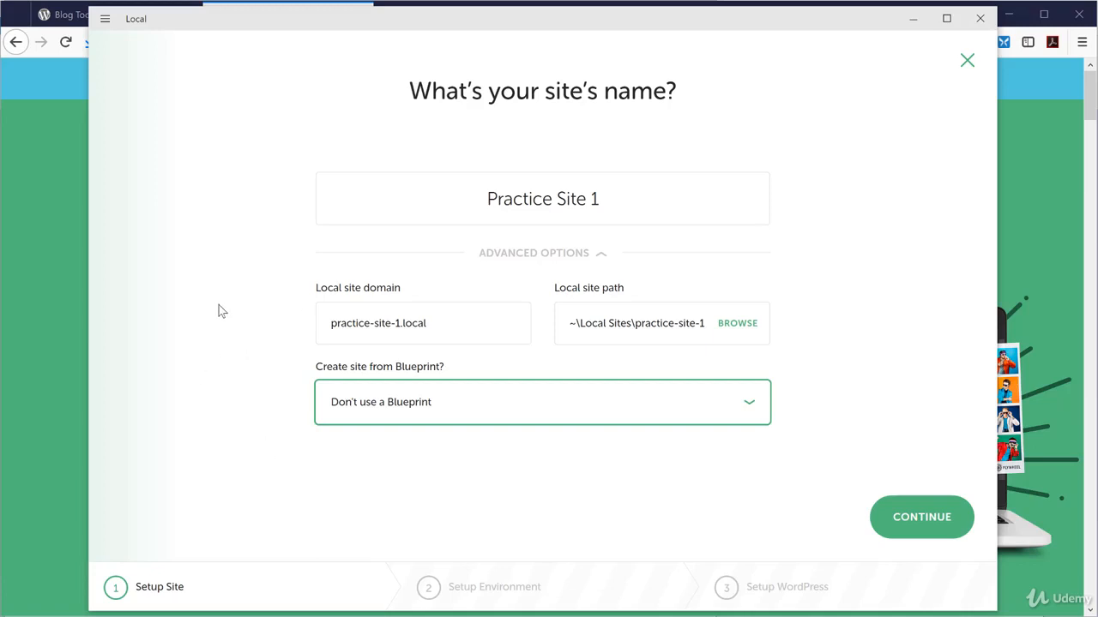
# At the environment step, preview the Custom versions, then return to Preferred (PHP 7.1.7, nginx + Varnish, MySQL 5.6).
pyautogui.click(919, 522)
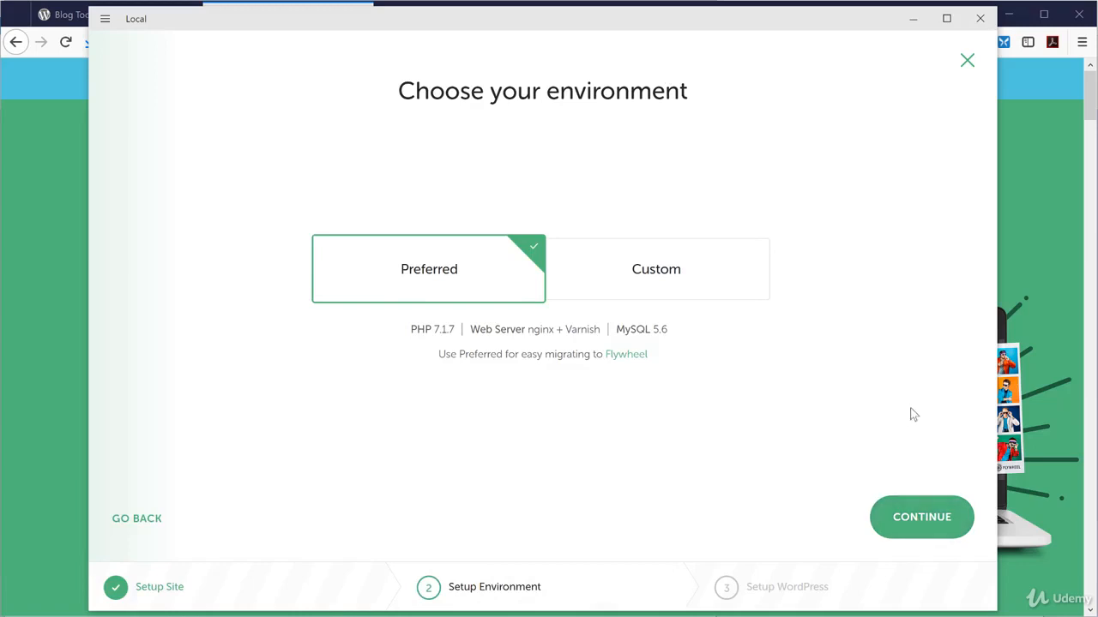
pyautogui.click(671, 276)
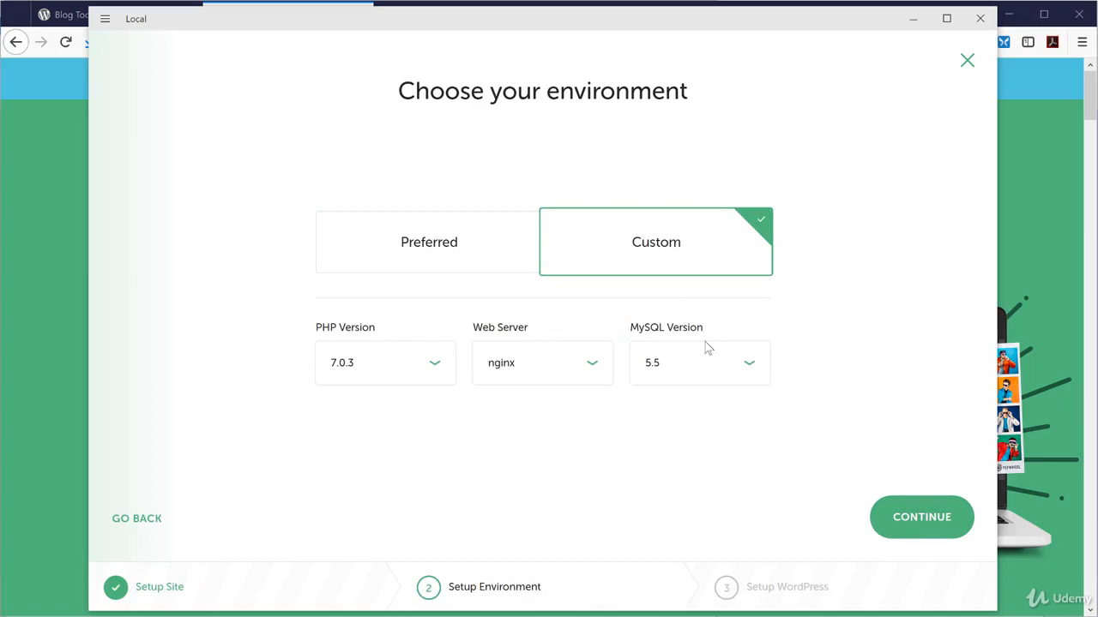
pyautogui.click(403, 238)
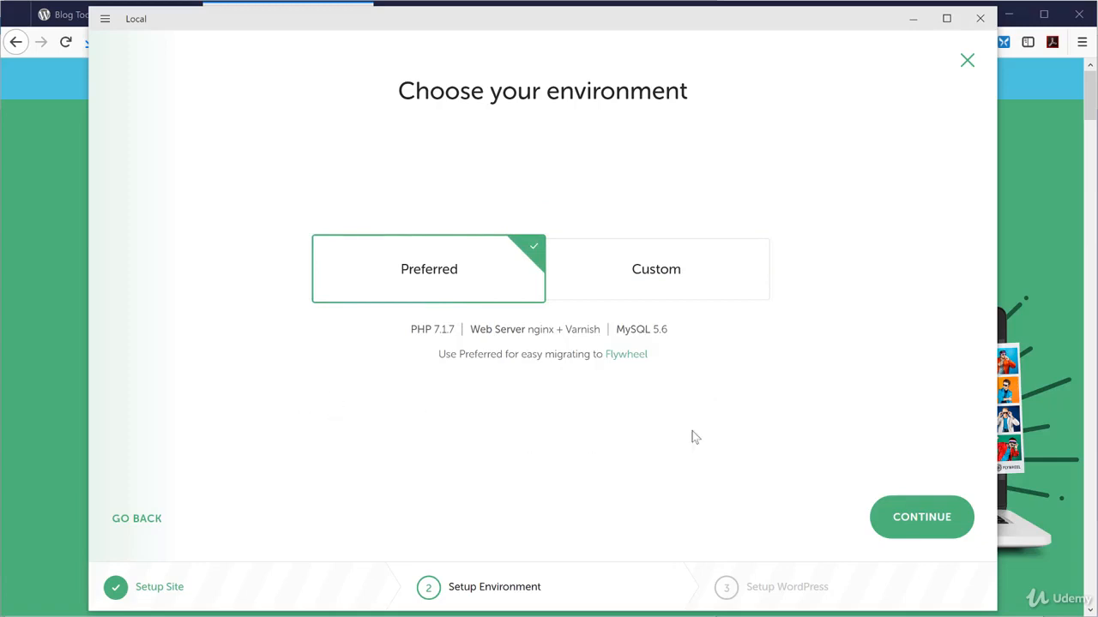
# On the WordPress setup step, glance at the advanced options, then add the site with WordPress 4.9.4.
pyautogui.click(932, 517)
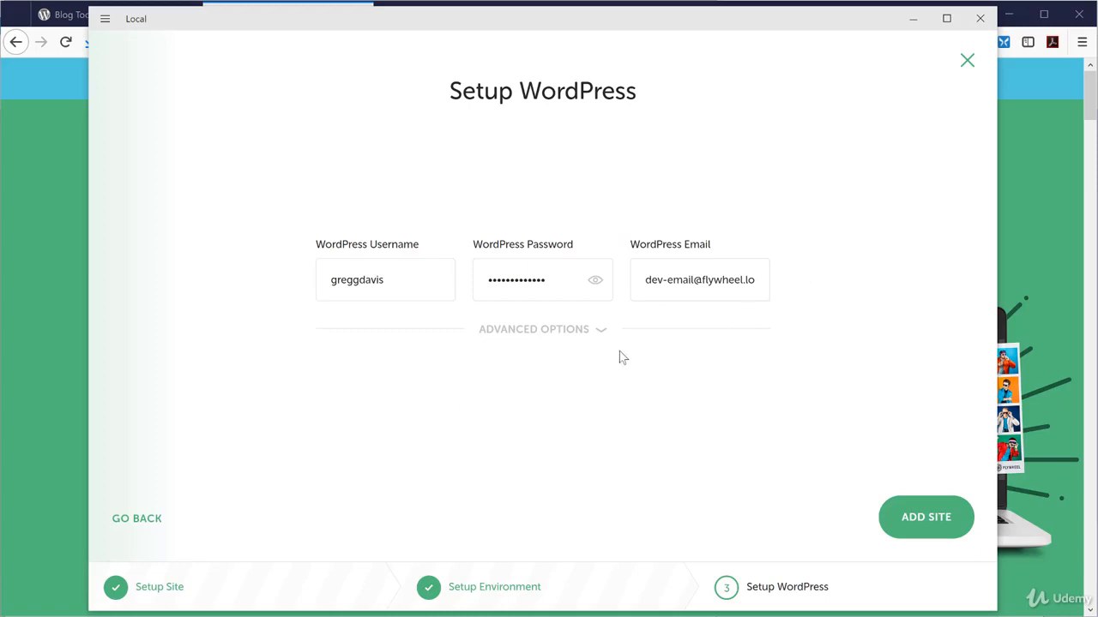
pyautogui.click(601, 333)
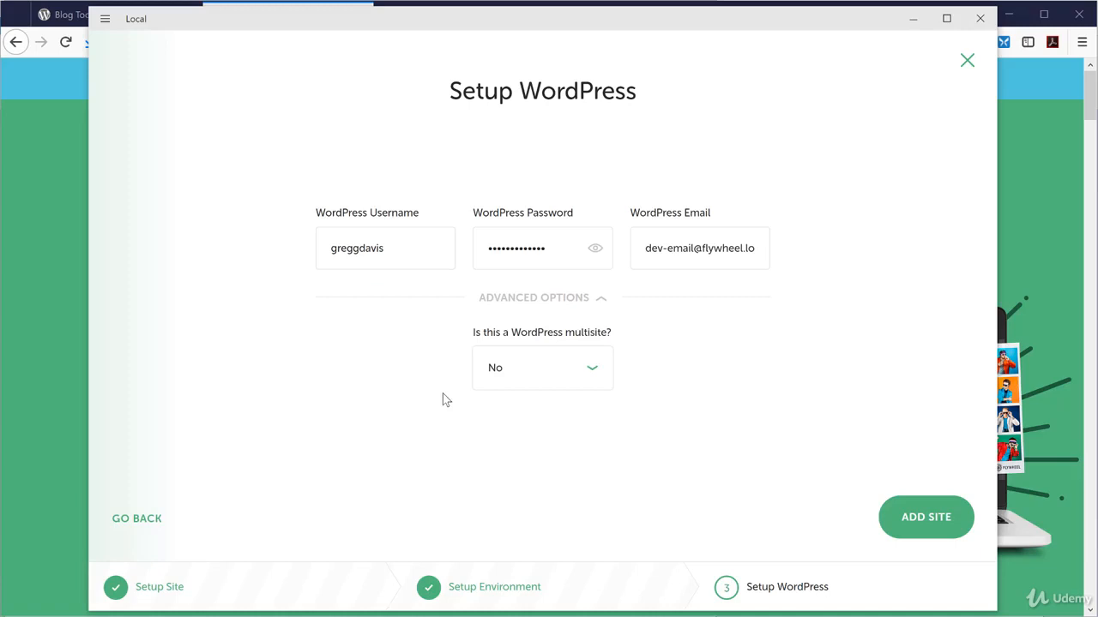
pyautogui.click(596, 300)
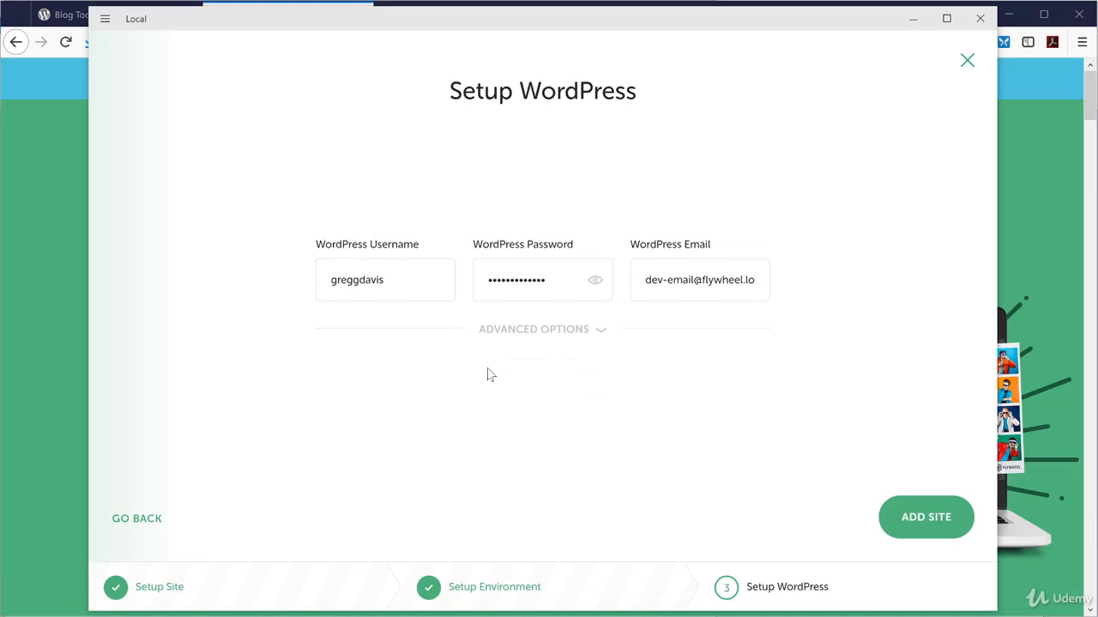
pyautogui.click(925, 519)
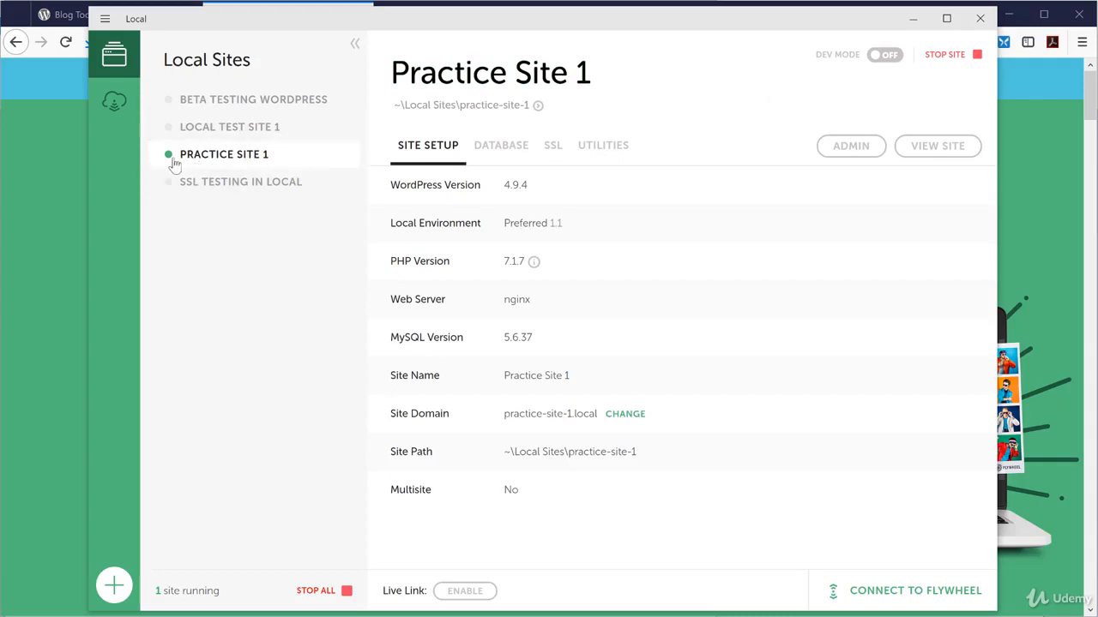
# Check Practice Site 1's Database, SSL, Utilities and Site Setup tabs.
pyautogui.moveTo(171, 163)
pyautogui.click(498, 150)
pyautogui.click(553, 146)
pyautogui.click(601, 148)
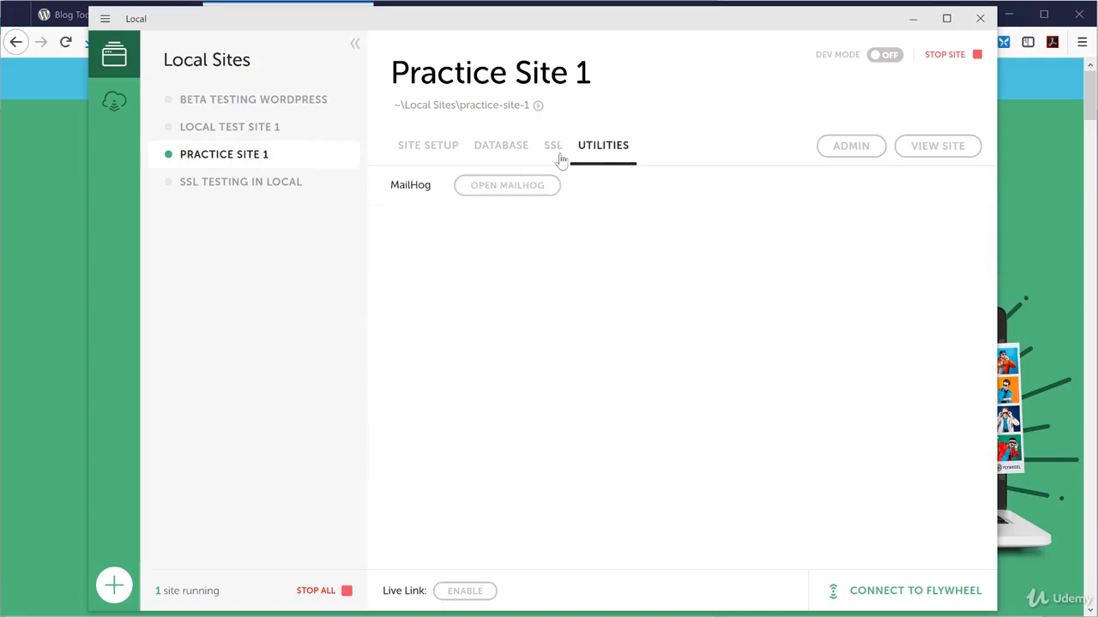
pyautogui.click(448, 151)
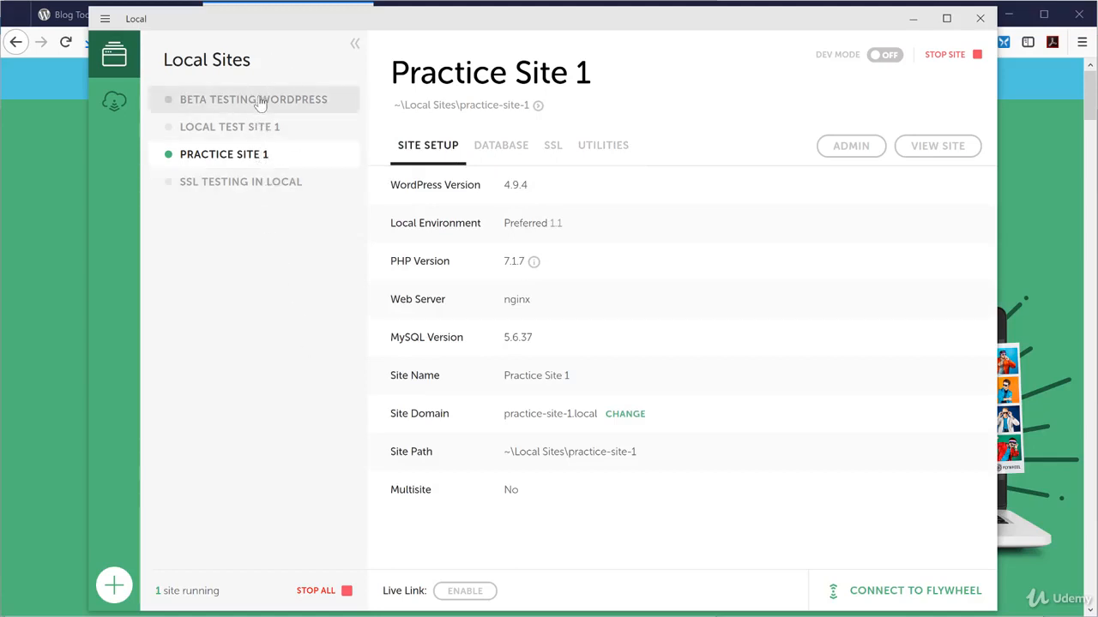
# Look at Beta Testing WordPress and Local Test Site 1, then reselect Practice Site 1.
pyautogui.click(314, 100)
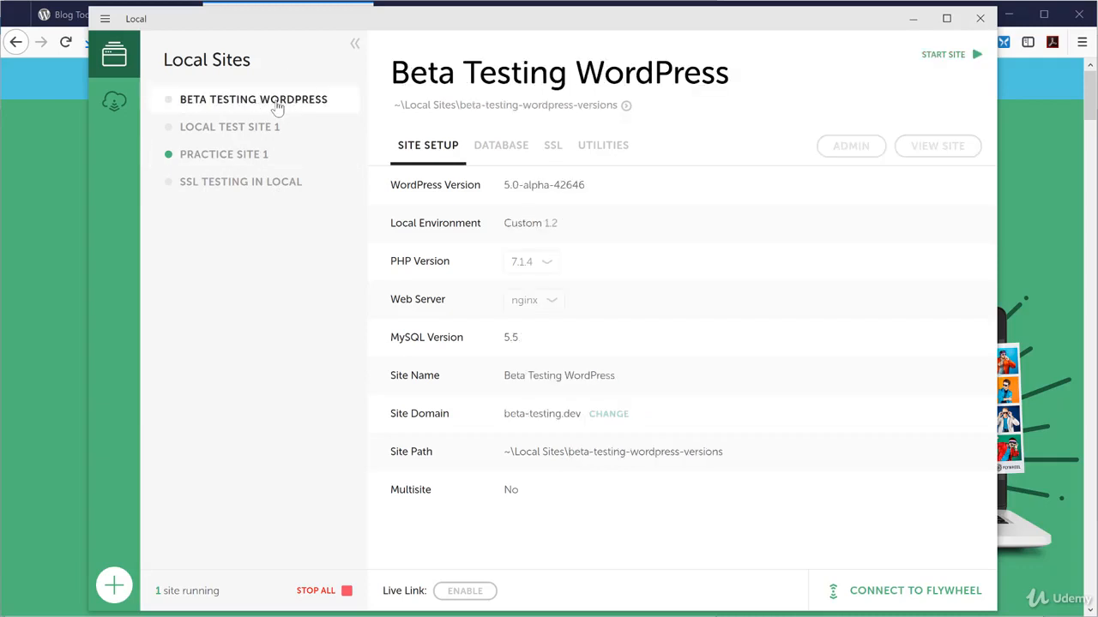
pyautogui.click(274, 128)
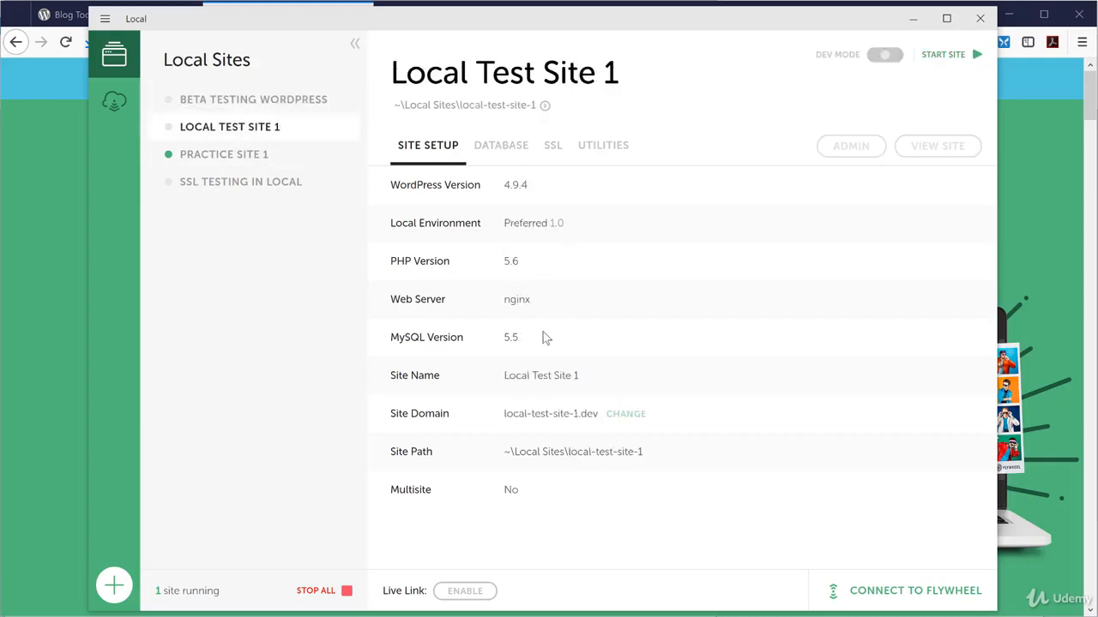
pyautogui.click(247, 158)
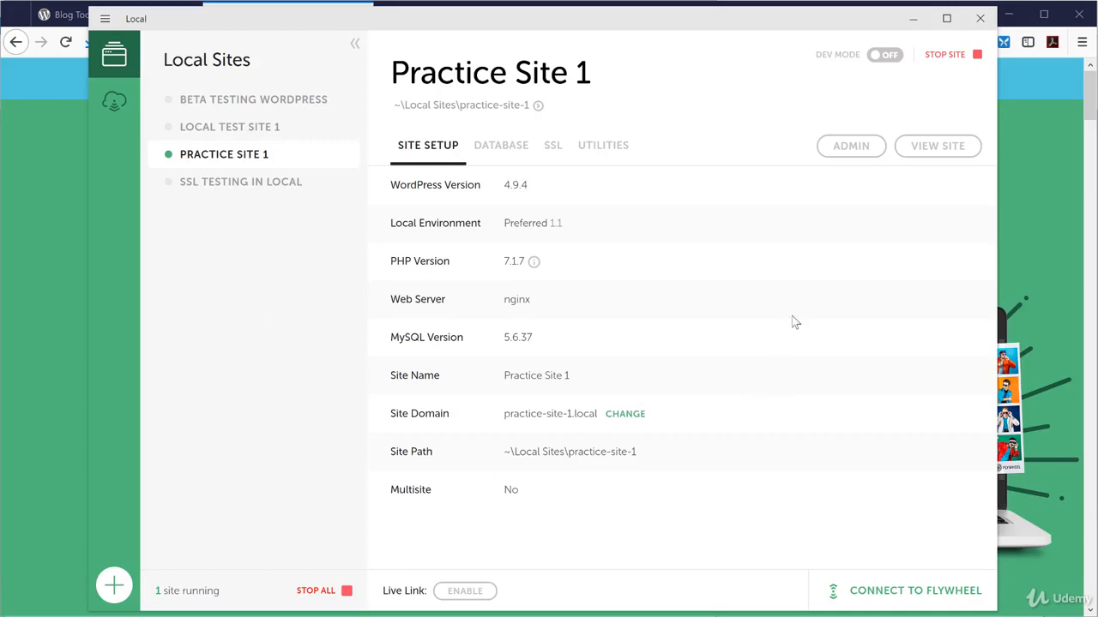
# Open Practice Site 1's front end at practice-site-1.local in Firefox and scroll through the homepage.
pyautogui.click(930, 147)
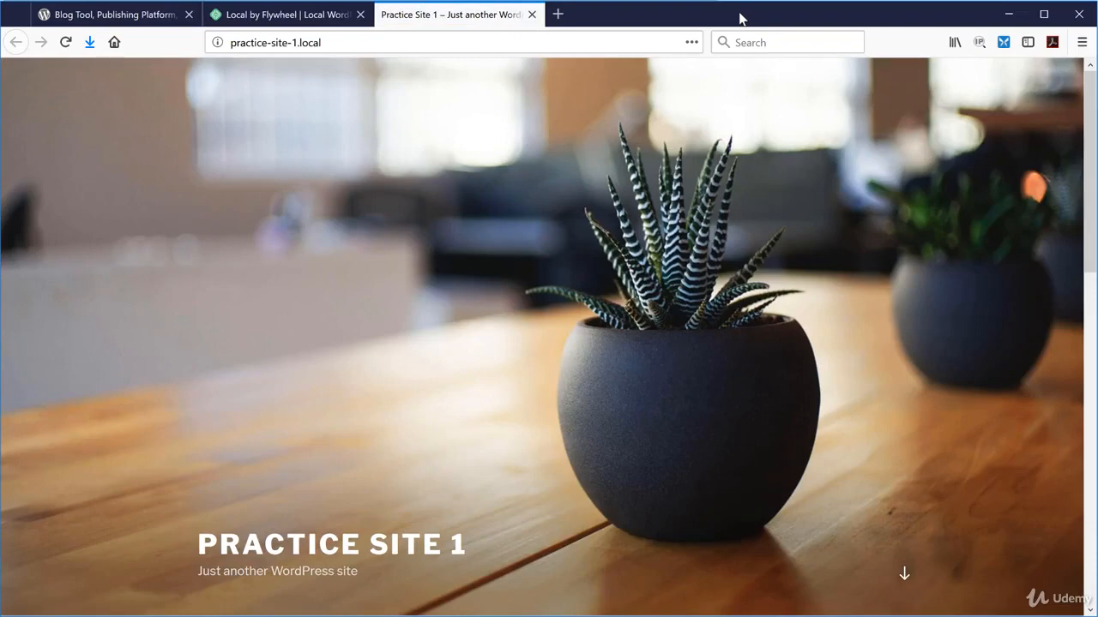
pyautogui.scroll(-5, 460, 413)
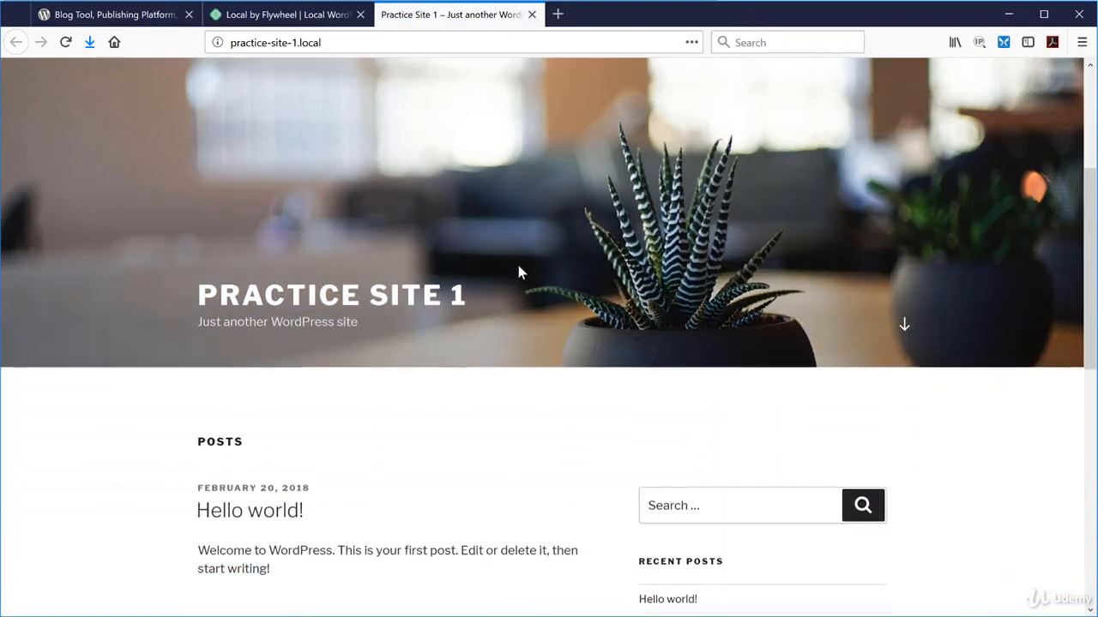
pyautogui.scroll(-5, 519, 273)
pyautogui.scroll(-2, 519, 274)
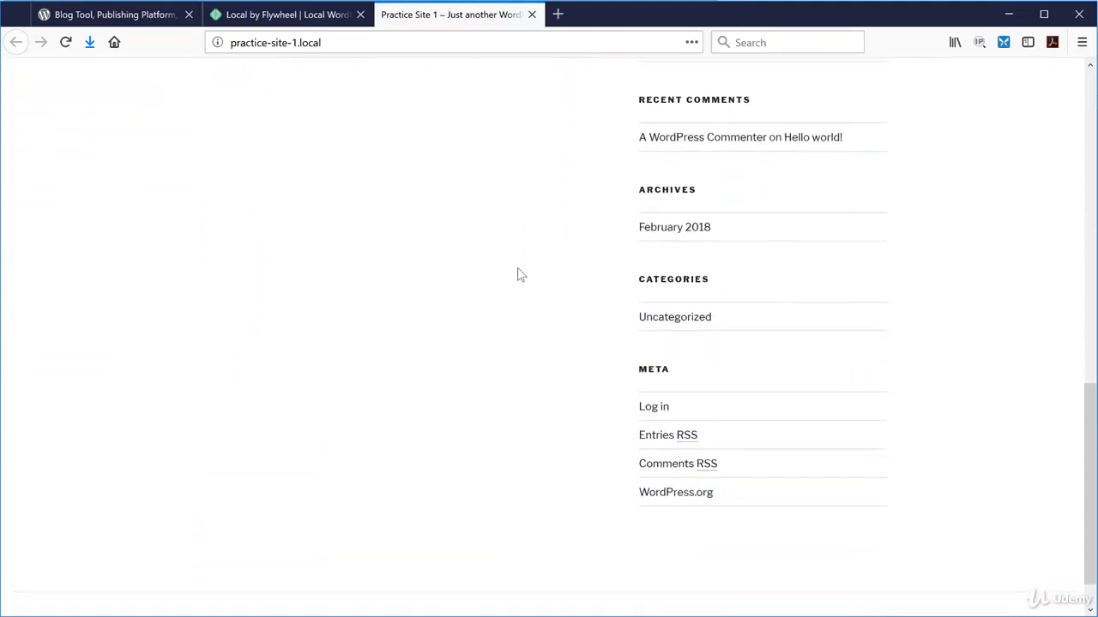
pyautogui.scroll(8, 448, 341)
pyautogui.scroll(4, 448, 341)
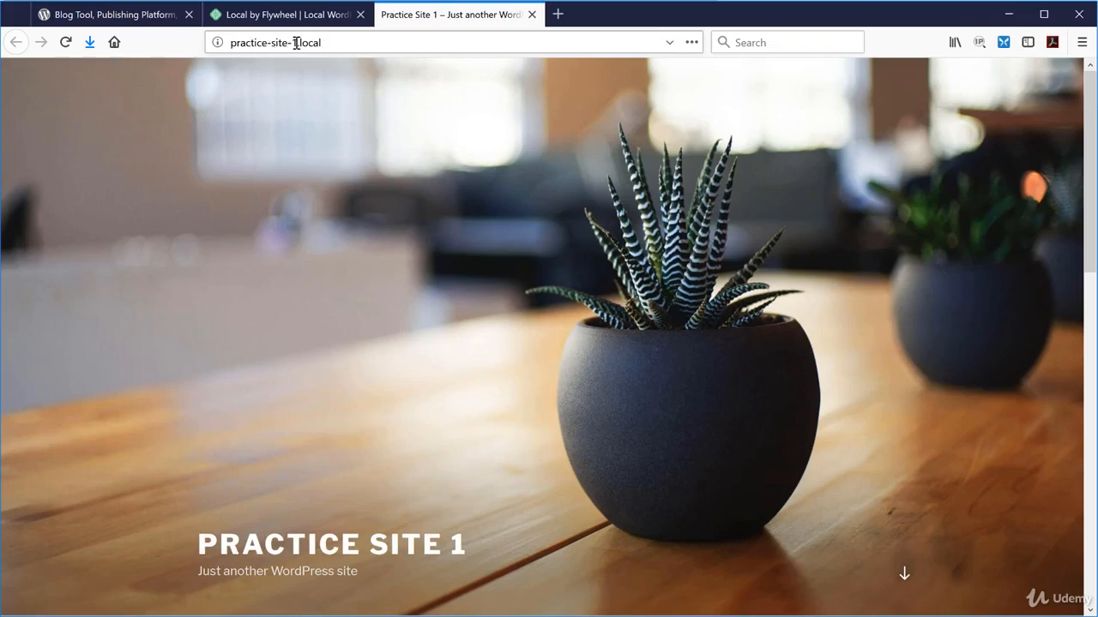
pyautogui.moveTo(338, 39); pyautogui.dragTo(228, 39)
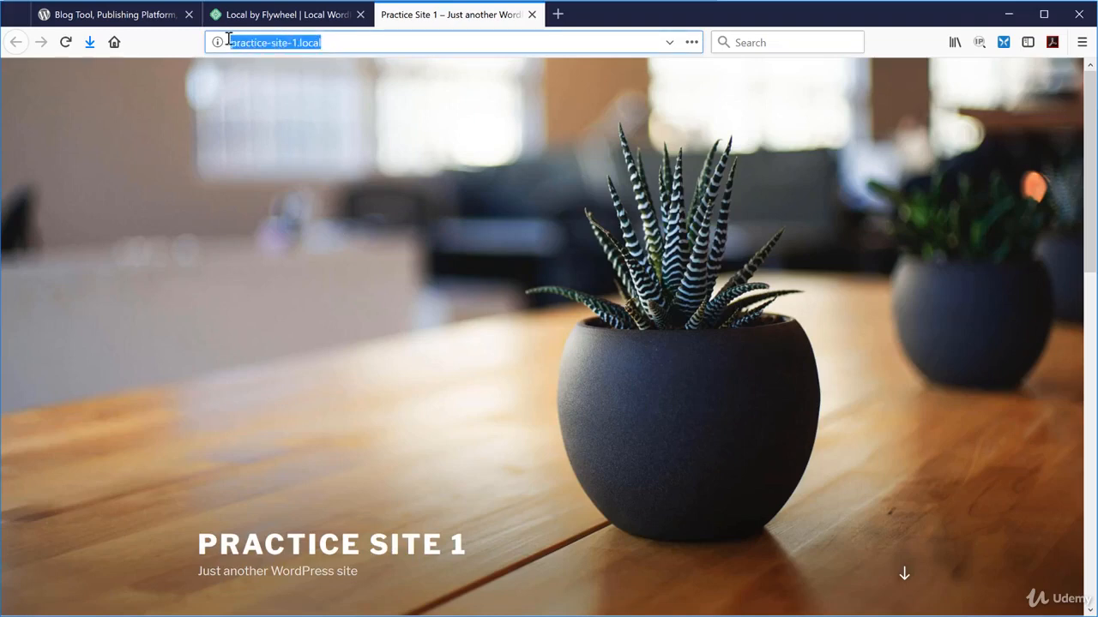
pyautogui.click(336, 46)
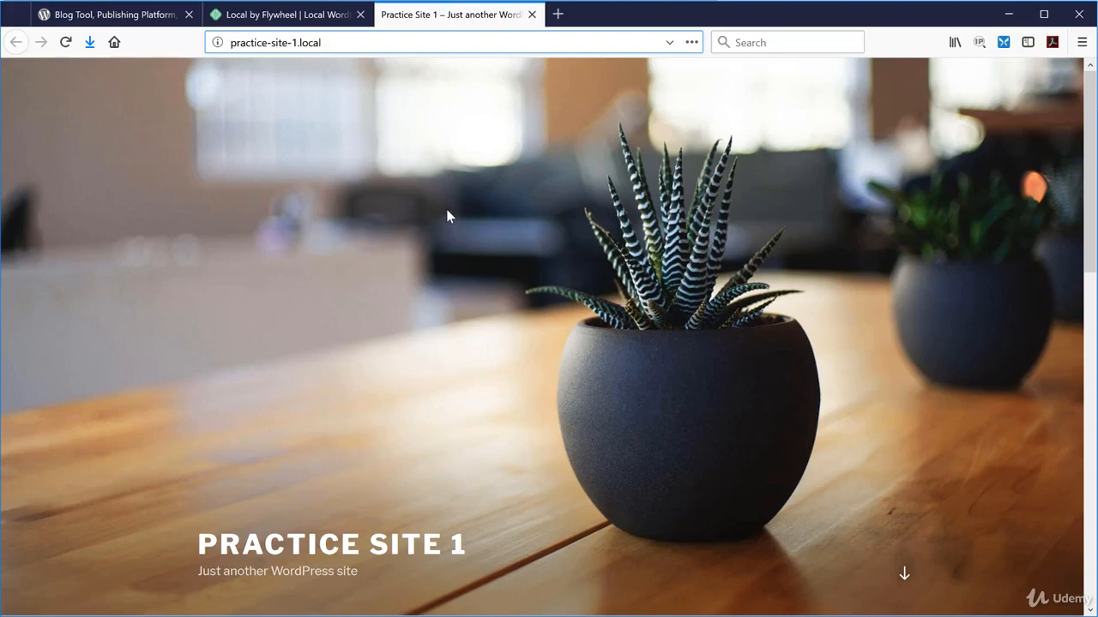
pyautogui.click(339, 17)
pyautogui.click(440, 18)
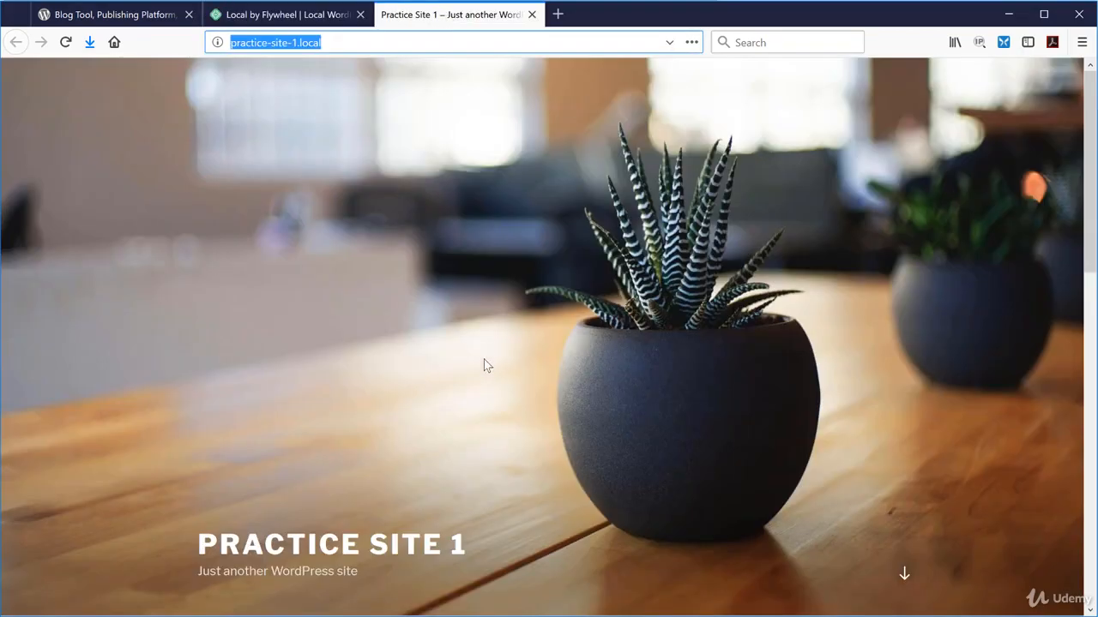
# Read the Hello world! post, then return to the site's home page via the title.
pyautogui.scroll(-5, 515, 347)
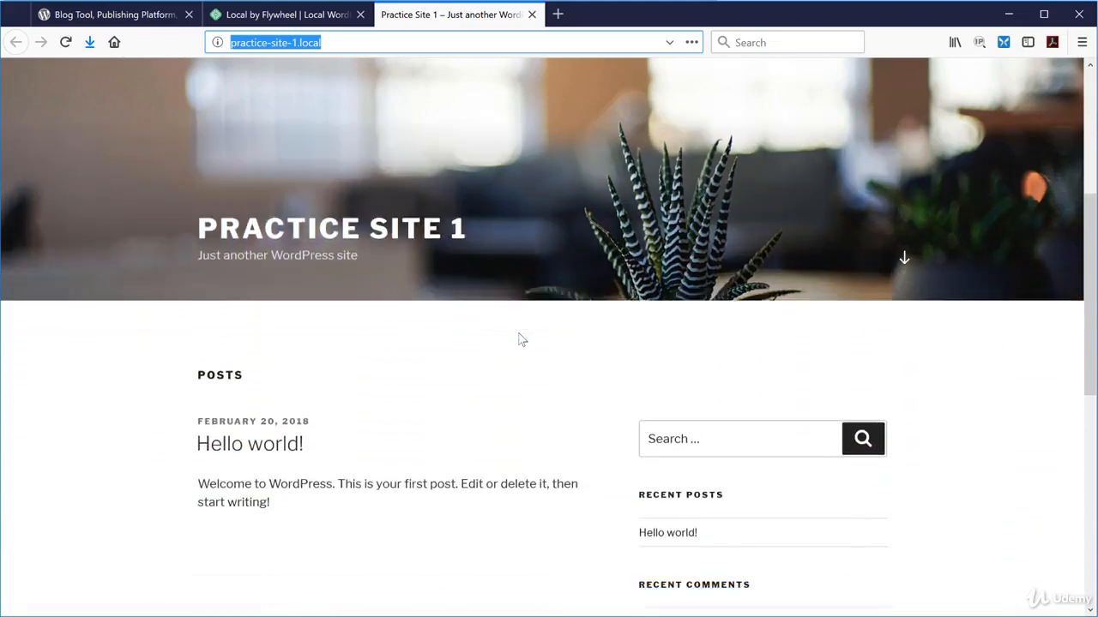
pyautogui.scroll(-2, 522, 340)
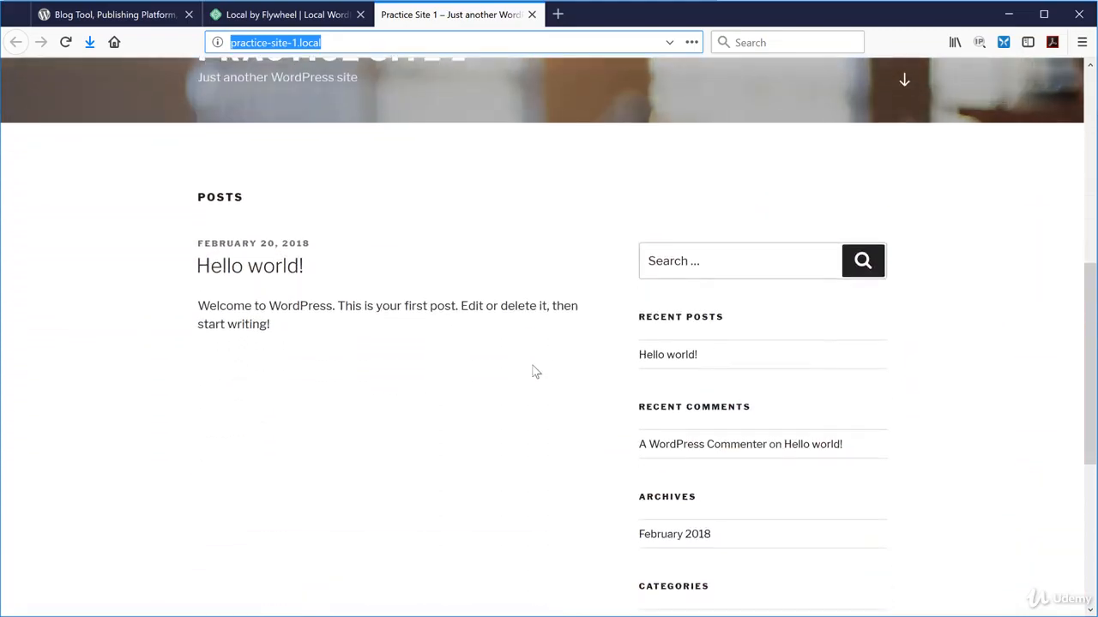
pyautogui.click(668, 355)
pyautogui.scroll(-3, 512, 368)
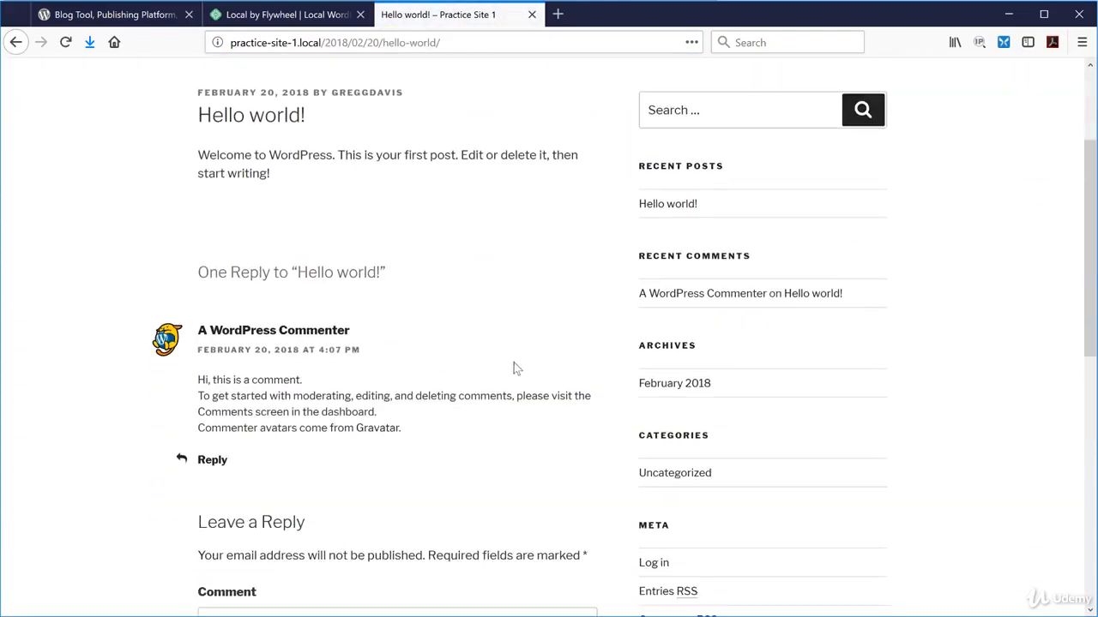
pyautogui.scroll(4, 512, 369)
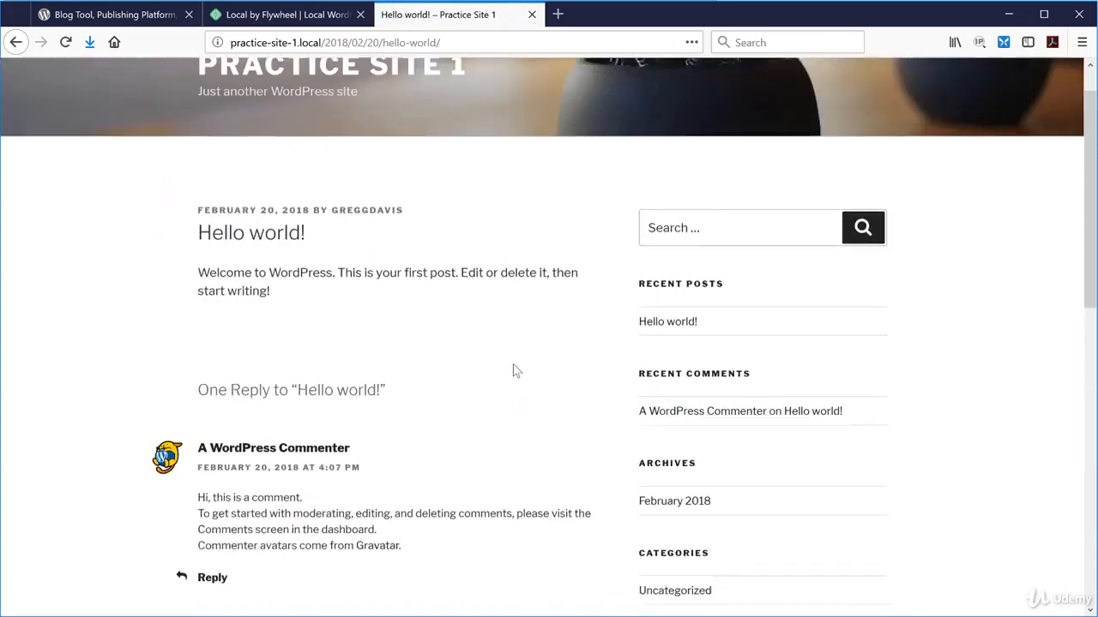
pyautogui.scroll(-4, 506, 371)
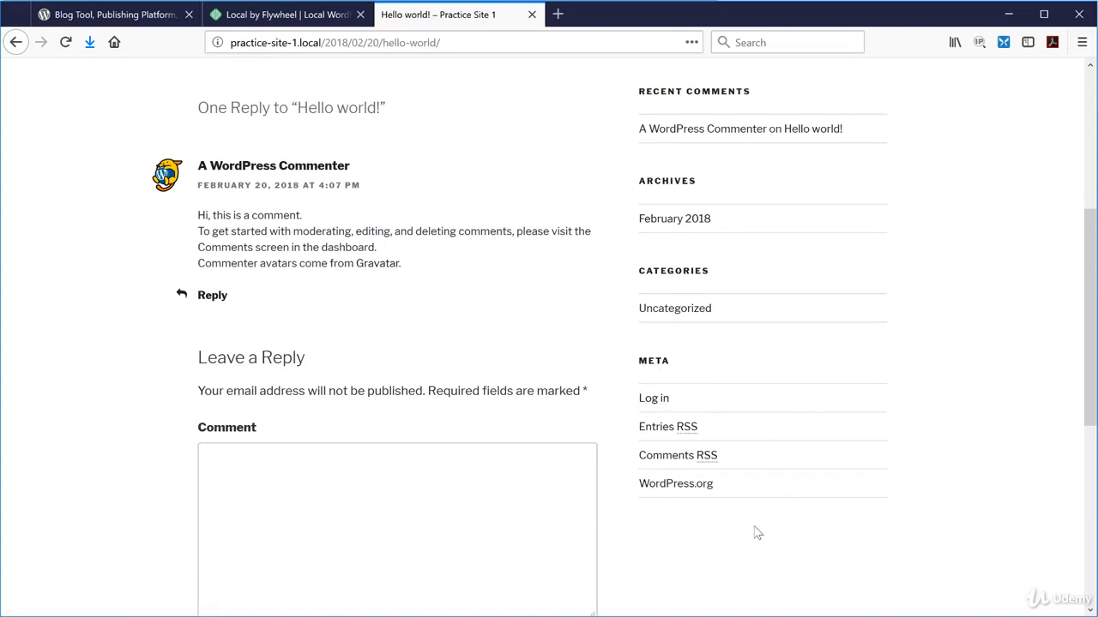
pyautogui.scroll(4, 465, 505)
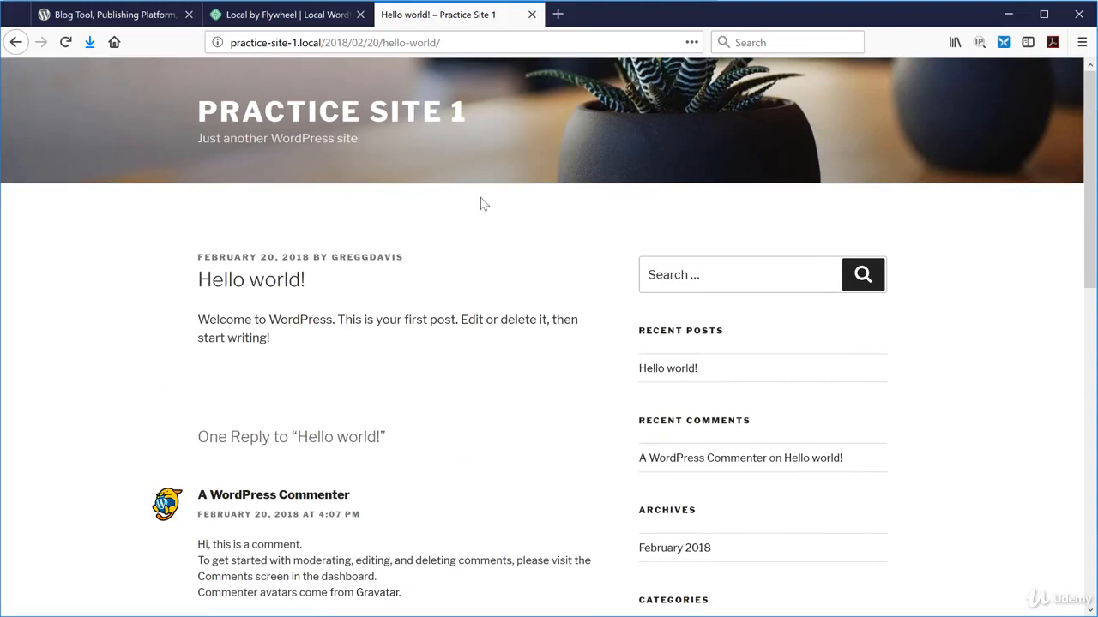
pyautogui.click(228, 111)
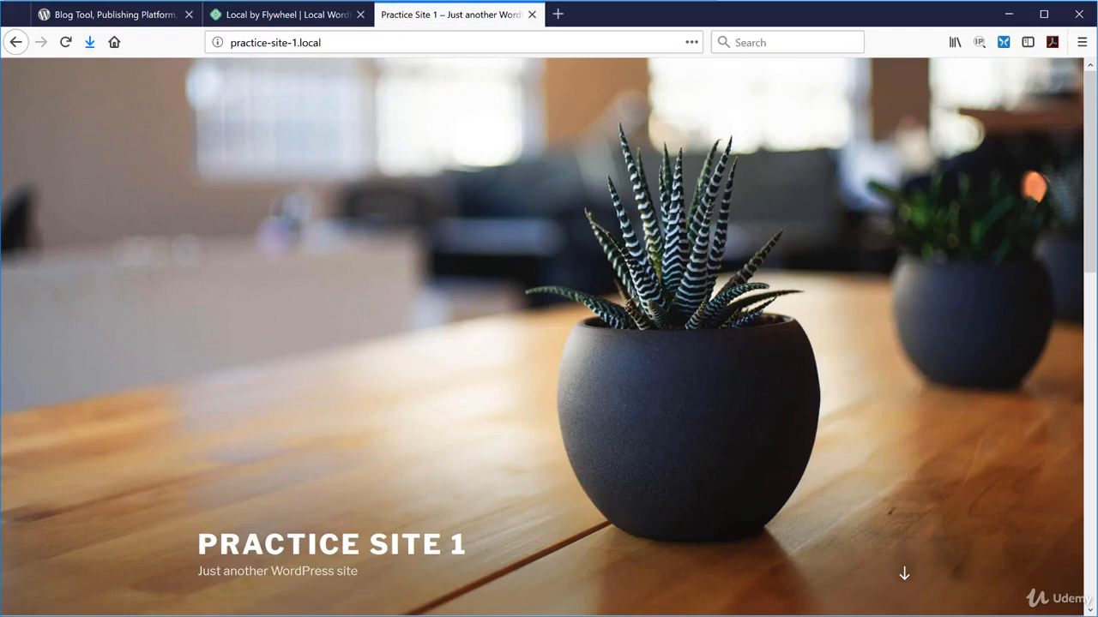
# Open the Practice Site 1 login page at practice-site-1.local/wp-login.php from Local's Admin link.
pyautogui.hotkey('alt', 'Tab')
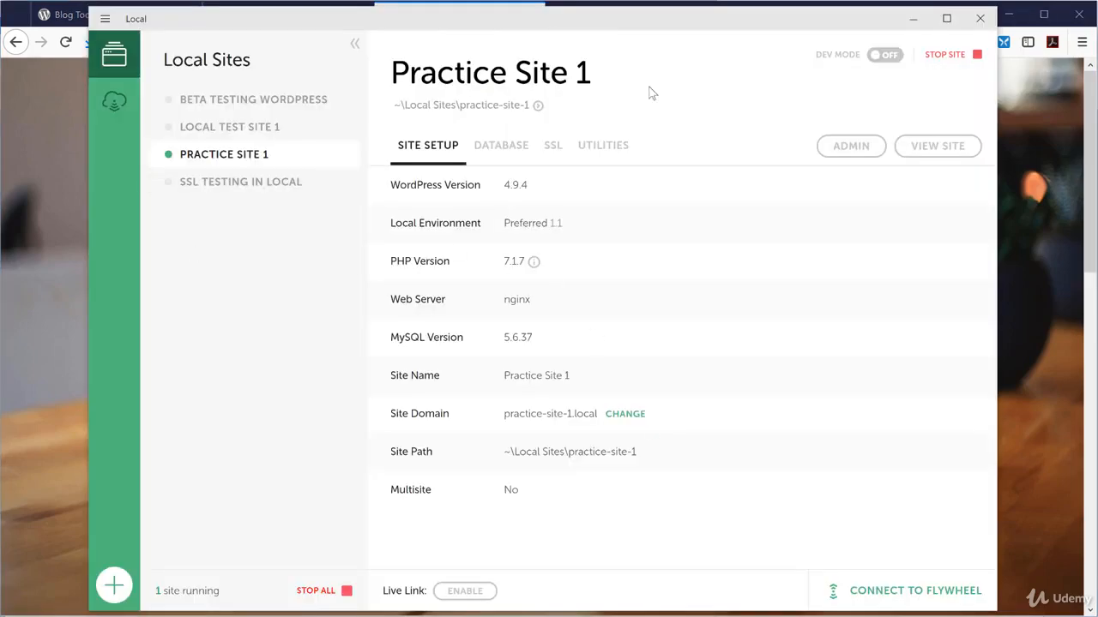
pyautogui.click(850, 147)
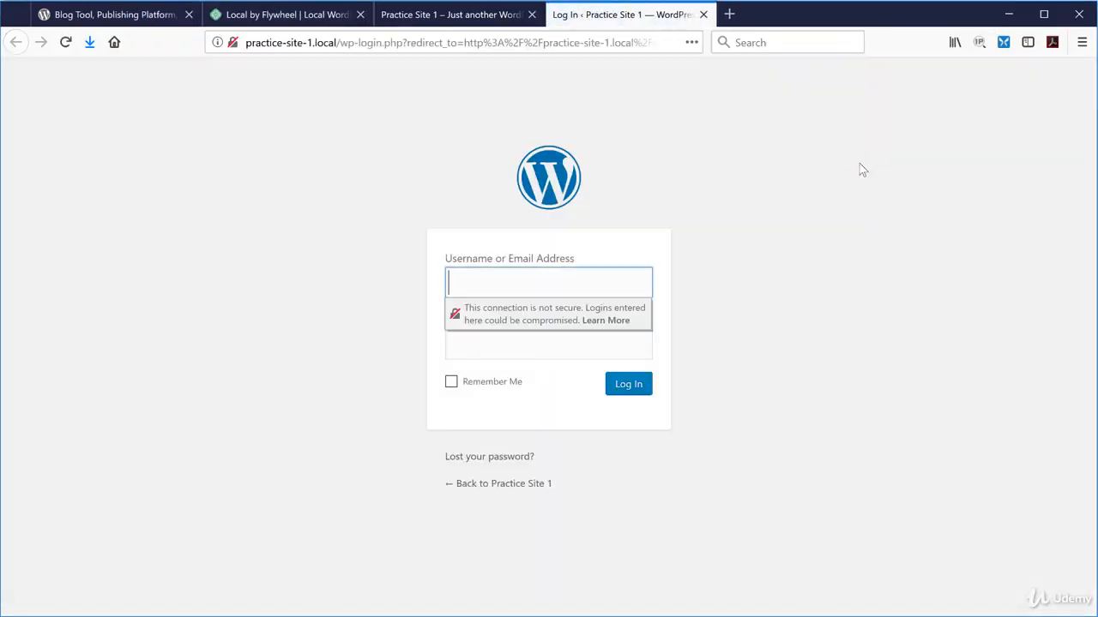
pyautogui.click(367, 46)
pyautogui.click(350, 45)
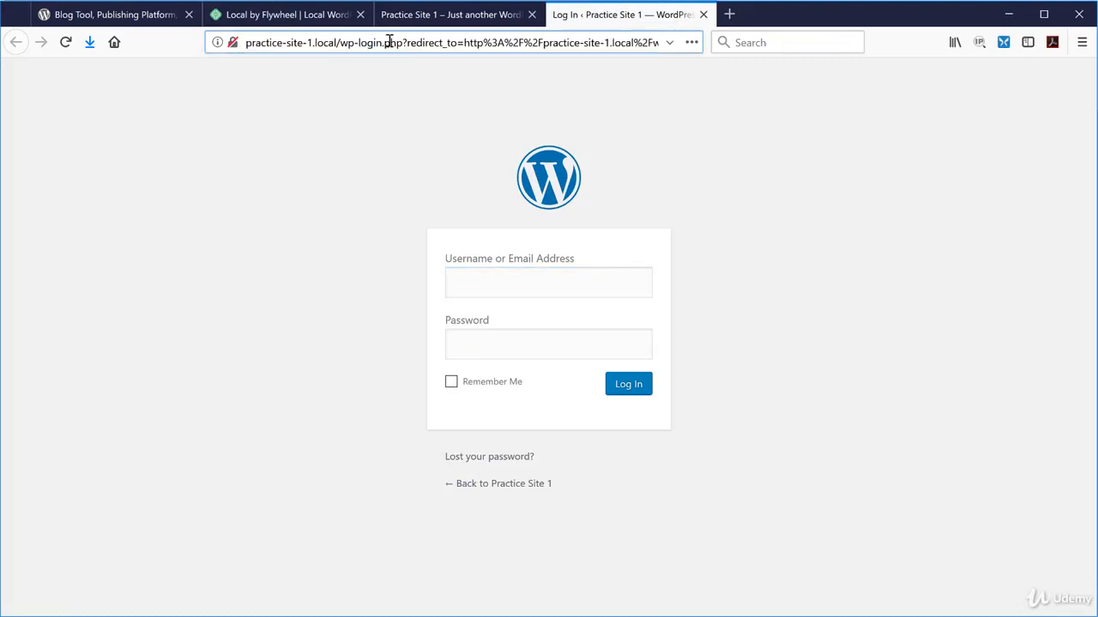
pyautogui.moveTo(403, 43); pyautogui.dragTo(340, 43)
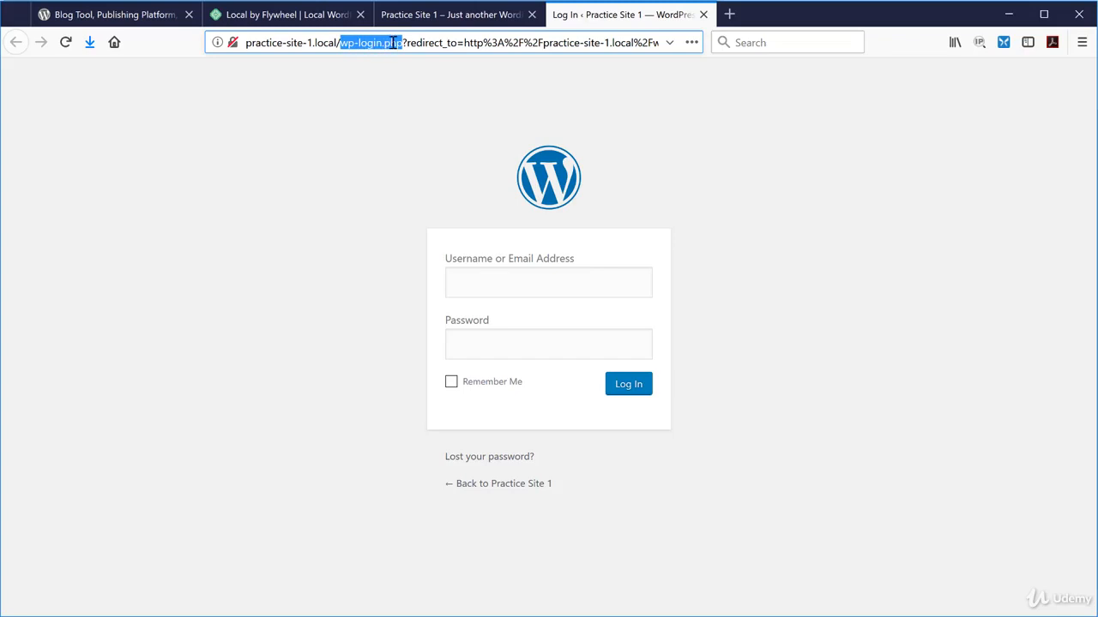
pyautogui.click(393, 43)
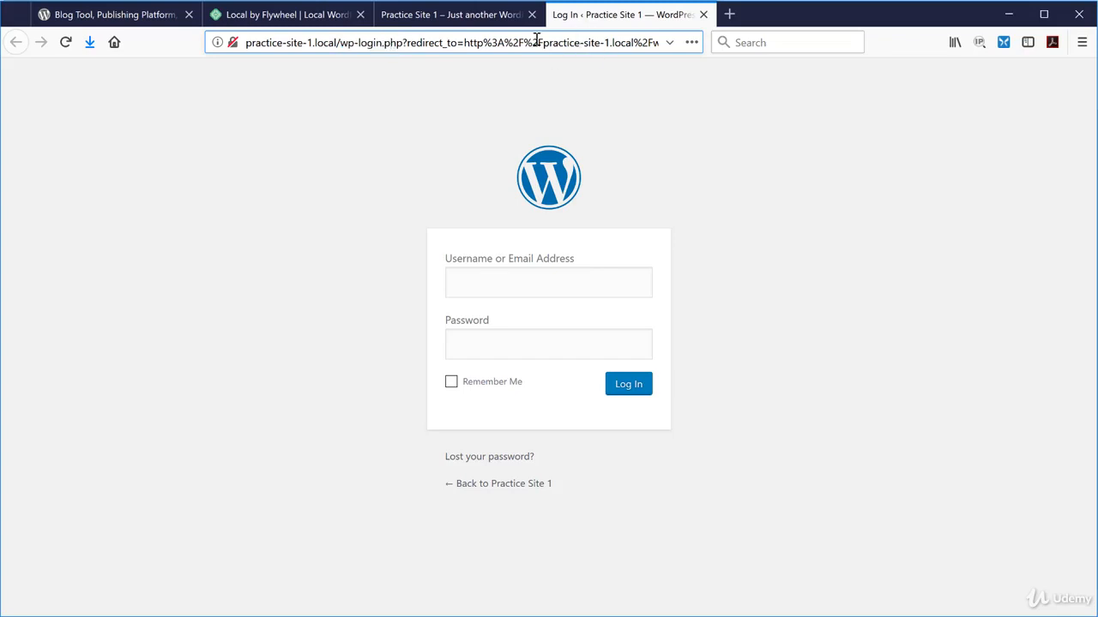
pyautogui.click(488, 280)
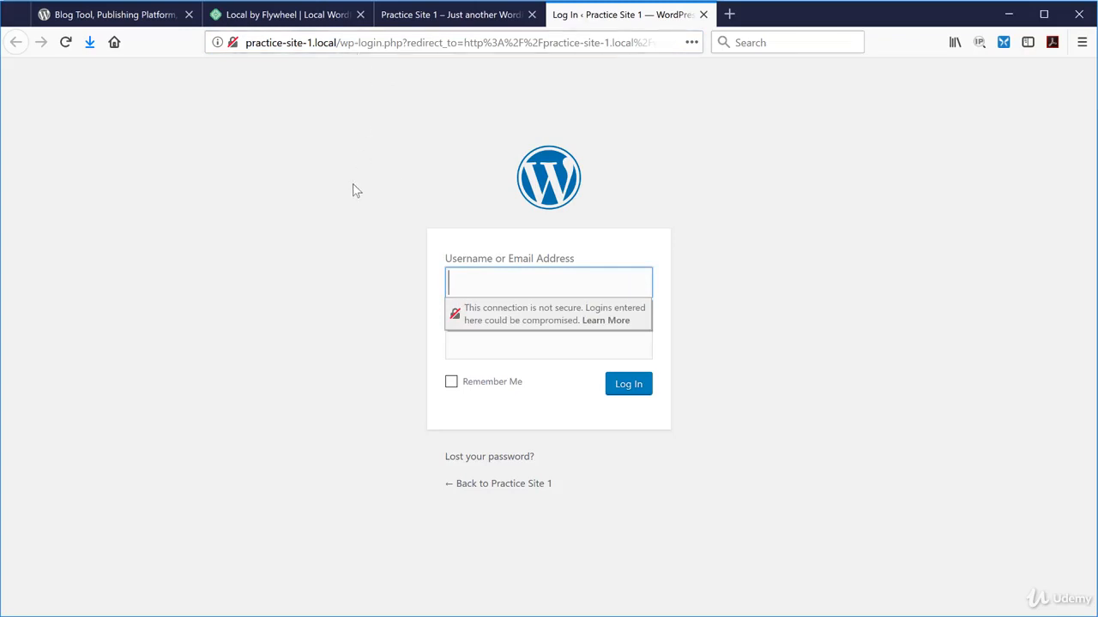
# Log in with the admin username and password, re-entering the password, and decline saving the login.
pyautogui.write('greggda')
pyautogui.write('vis')
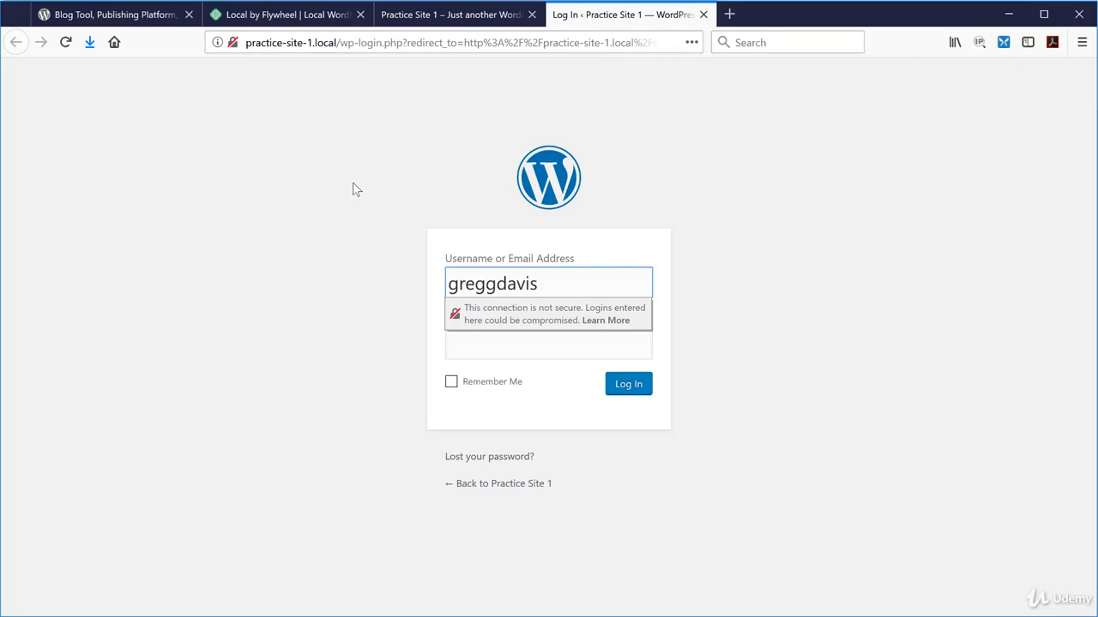
pyautogui.press('Tab')
pyautogui.write('•••••••')
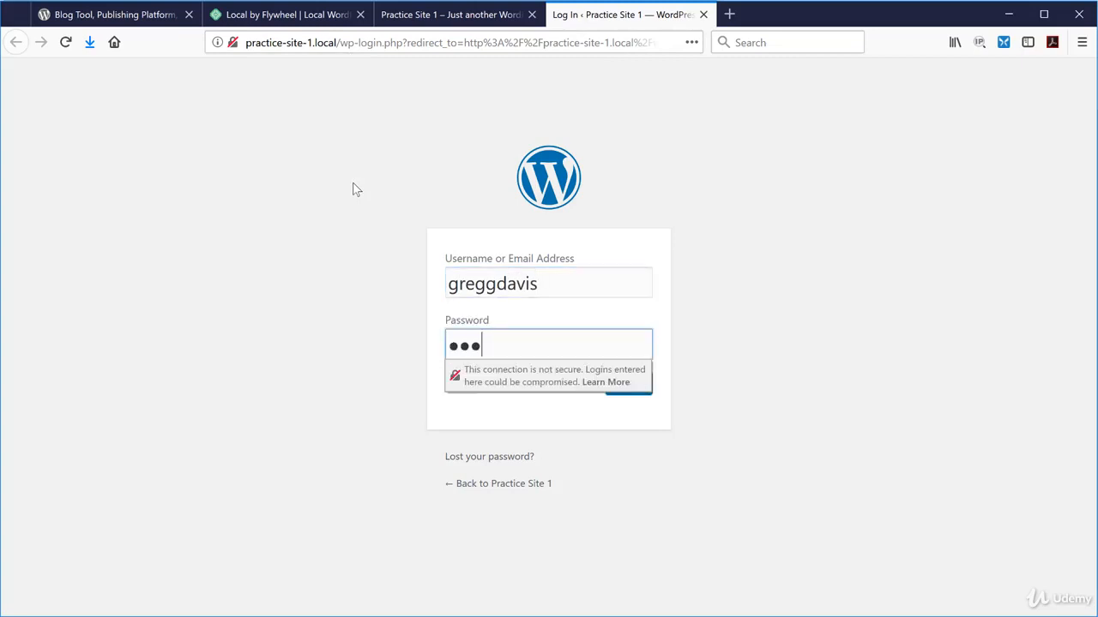
pyautogui.write('•••••')
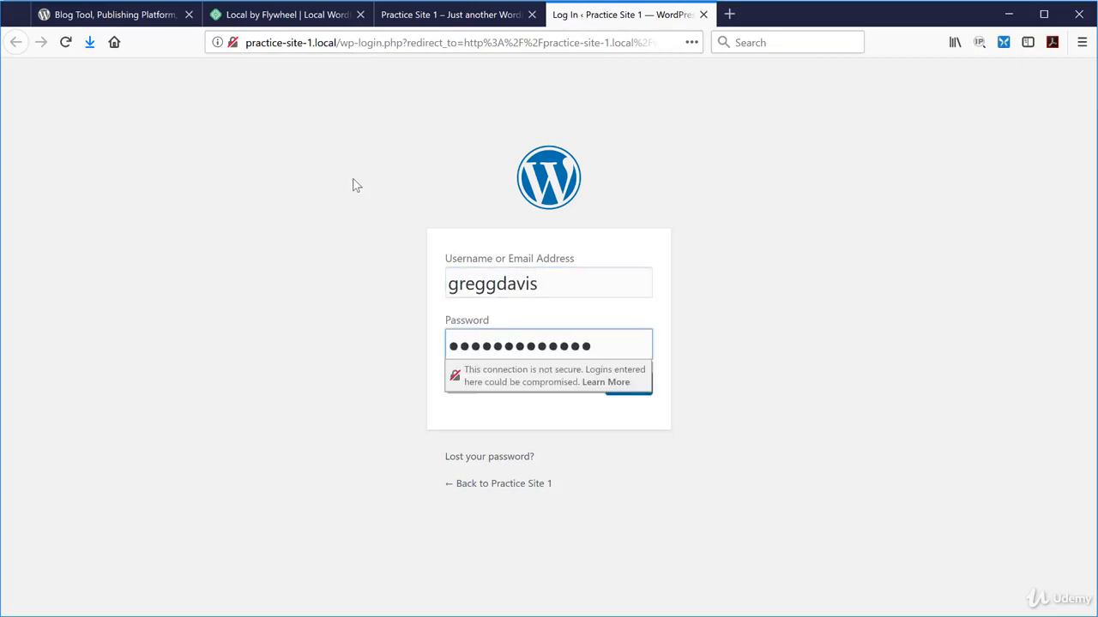
pyautogui.click(639, 385)
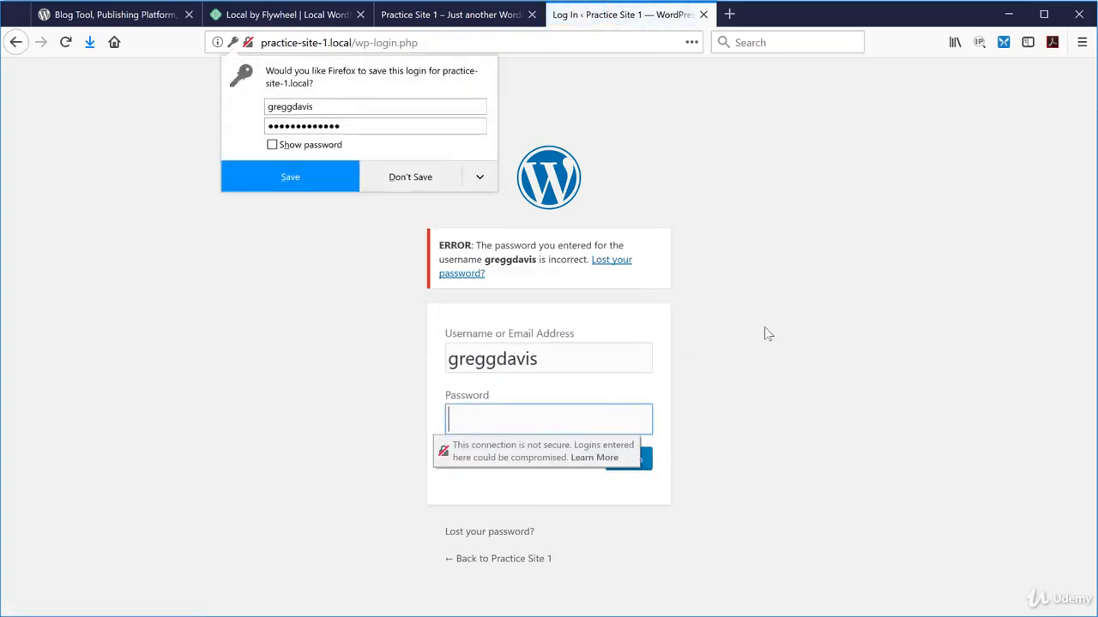
pyautogui.write('•••••••••••••')
pyautogui.press('Return')
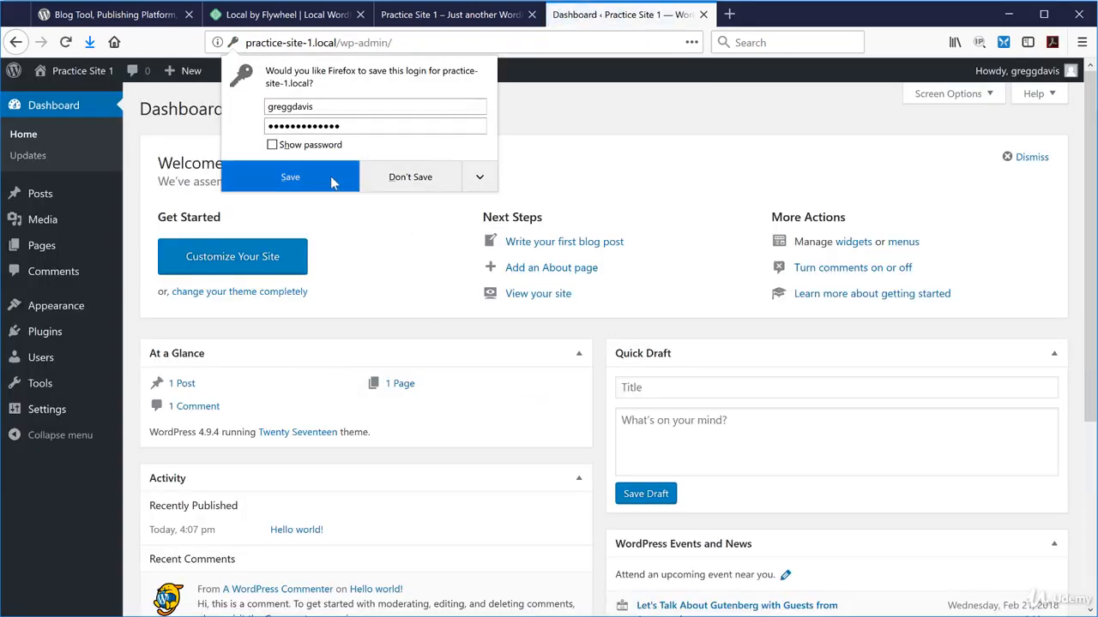
pyautogui.click(440, 180)
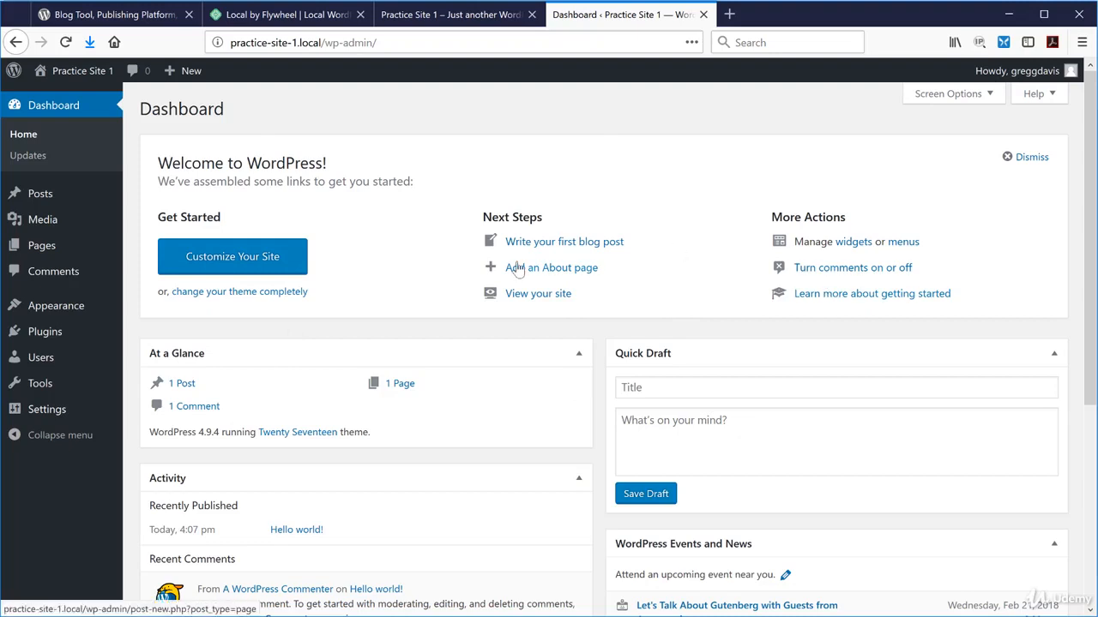
# Dismiss the Welcome to WordPress panel, peek at the front page tab, and return to the Dashboard.
pyautogui.click(1030, 158)
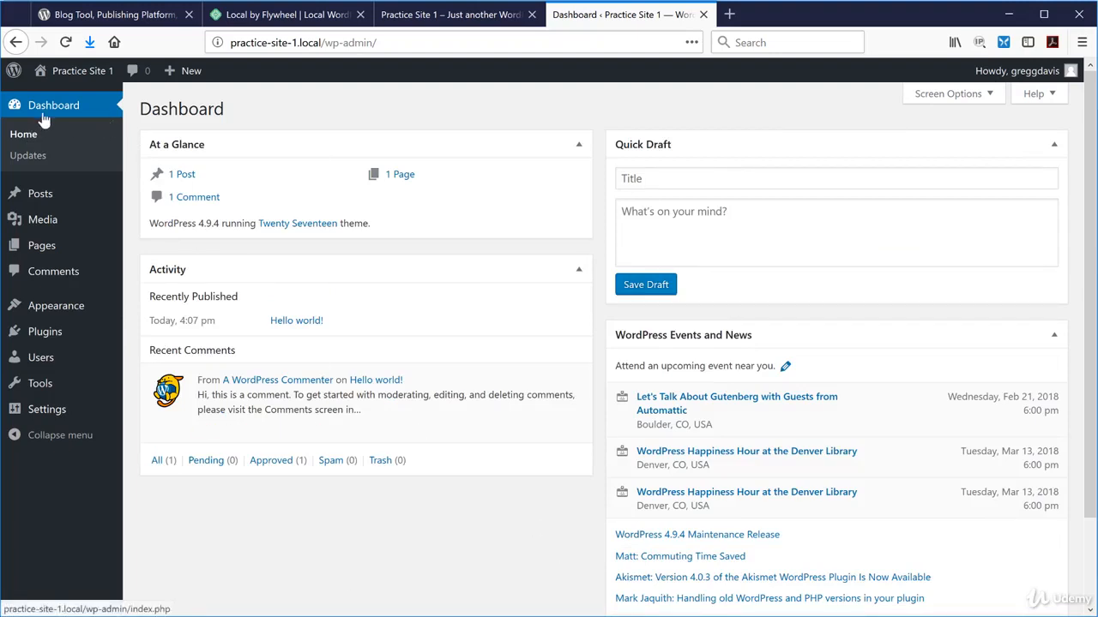
pyautogui.moveTo(65, 78)
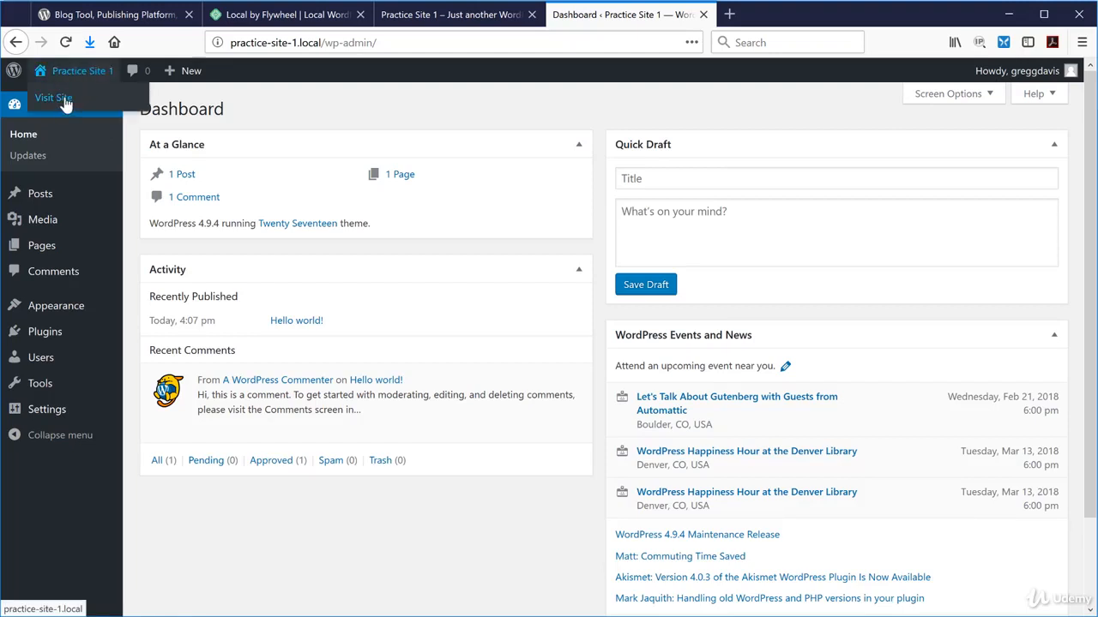
pyautogui.click(450, 16)
pyautogui.scroll(-3, 513, 306)
pyautogui.scroll(3, 515, 306)
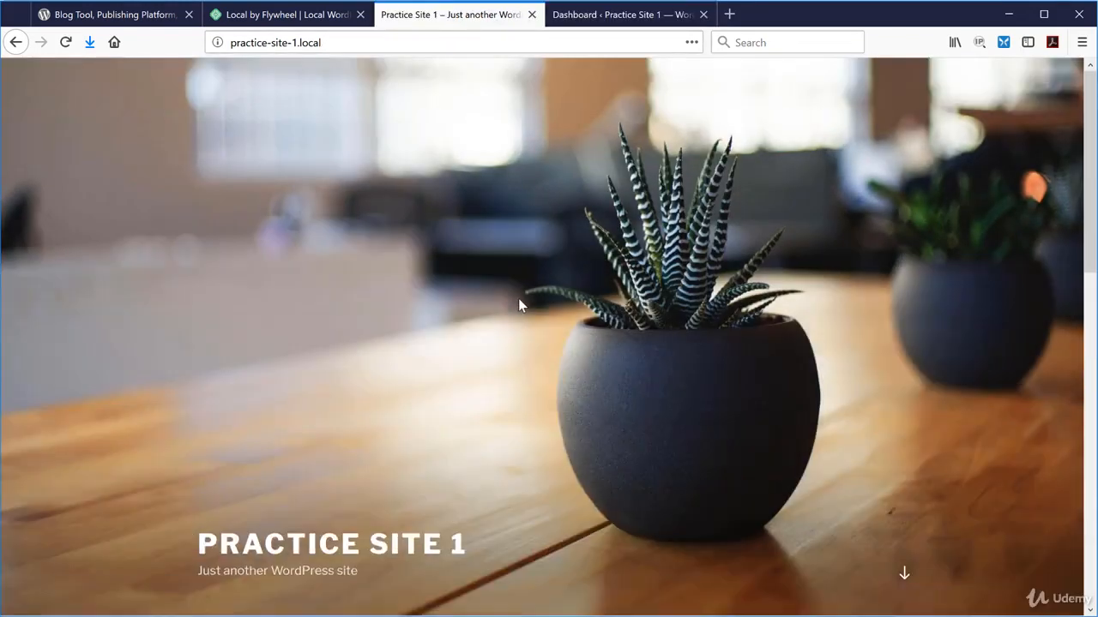
pyautogui.click(605, 16)
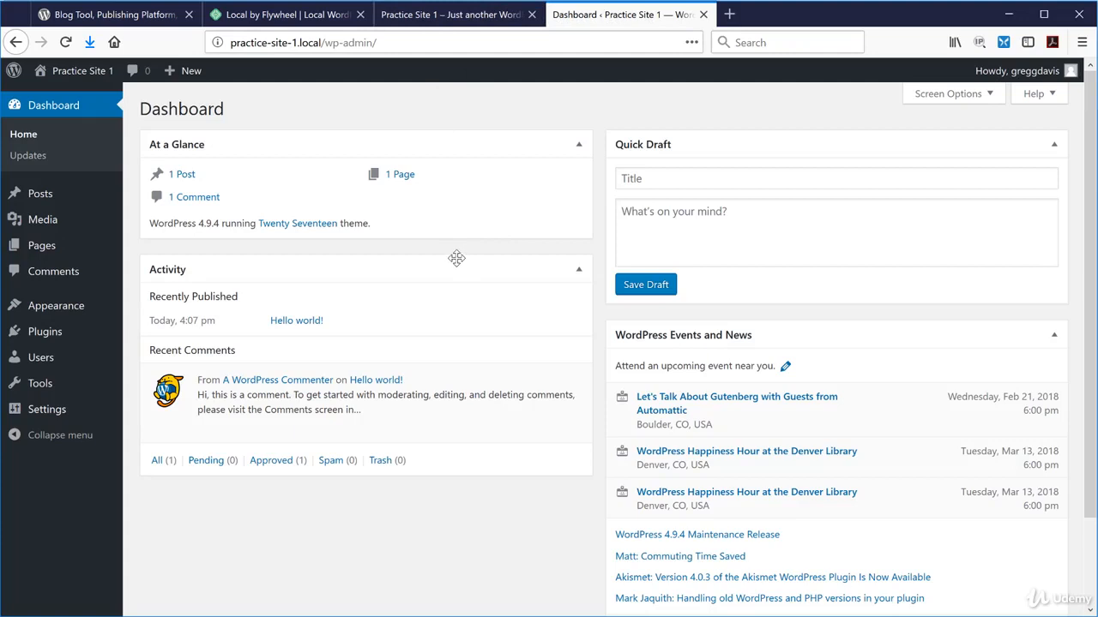
# Inspect the dashboard's web address, highlighting its wp-admin/ part.
pyautogui.click(357, 43)
pyautogui.click(357, 43)
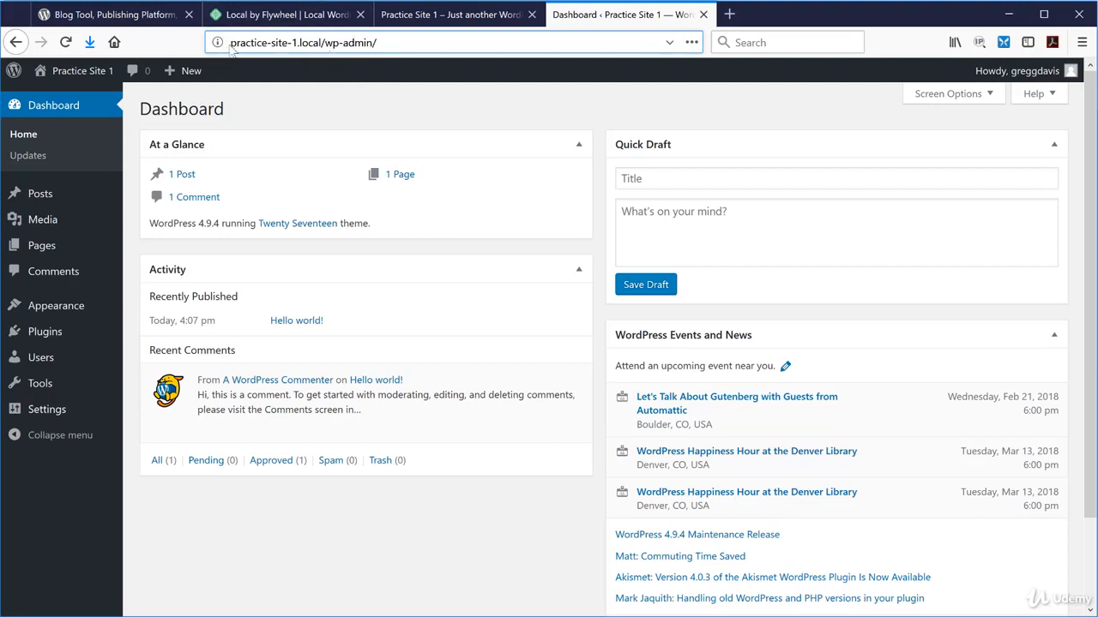
pyautogui.moveTo(325, 42); pyautogui.dragTo(378, 42)
pyautogui.click(382, 44)
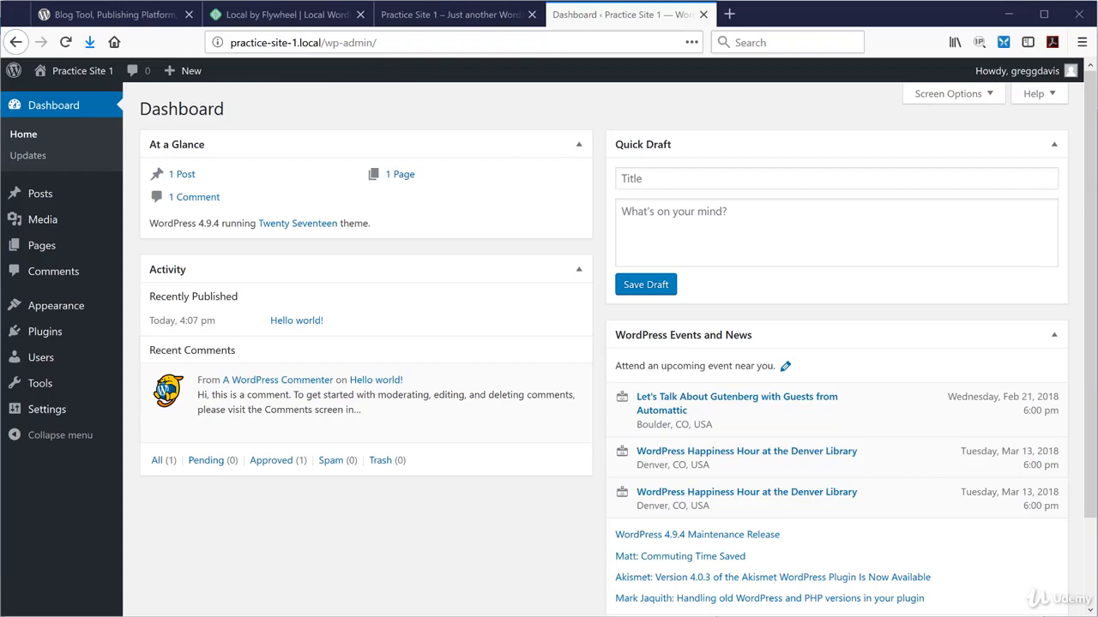
# Stop Practice Site 1 in Local so 0 sites run, then show its Firefox front-page tab again.
pyautogui.hotkey('alt', 'Tab')
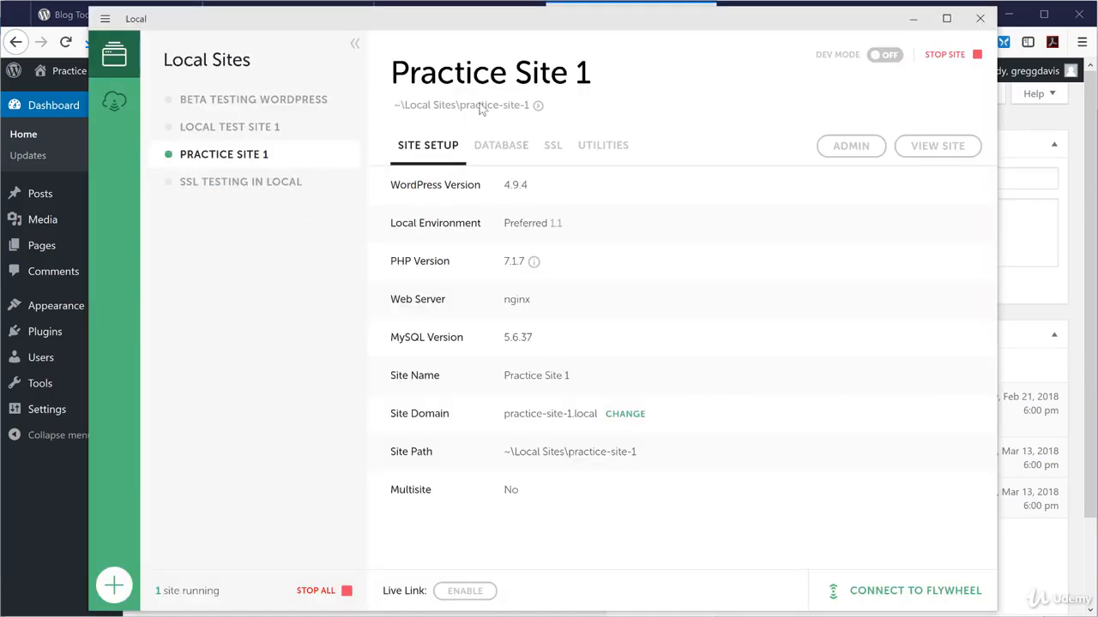
pyautogui.click(961, 56)
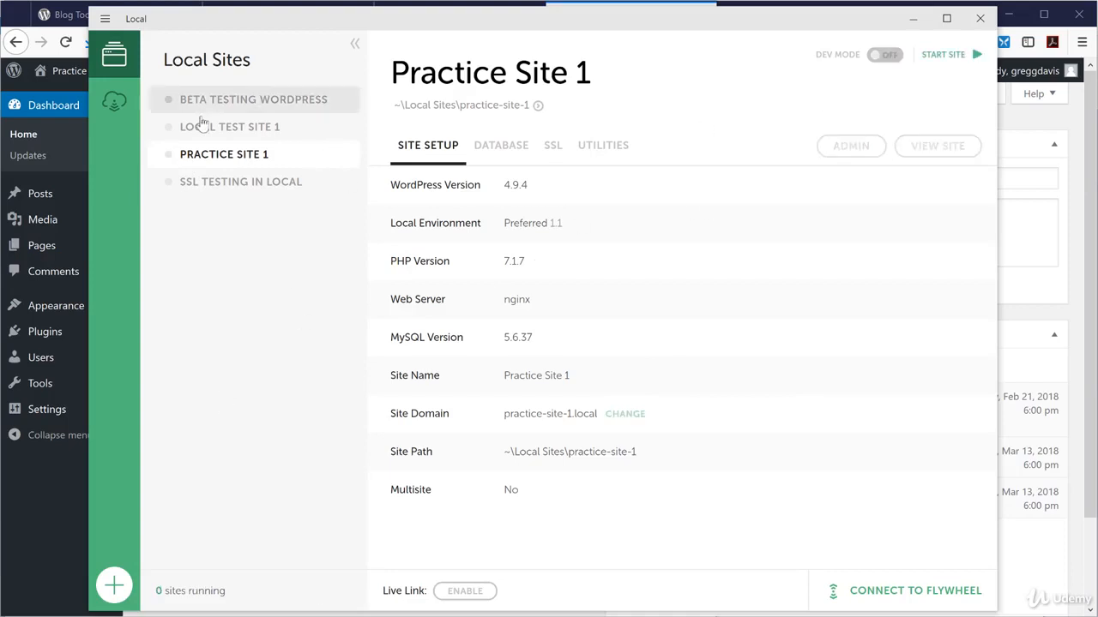
pyautogui.click(229, 130)
pyautogui.click(245, 160)
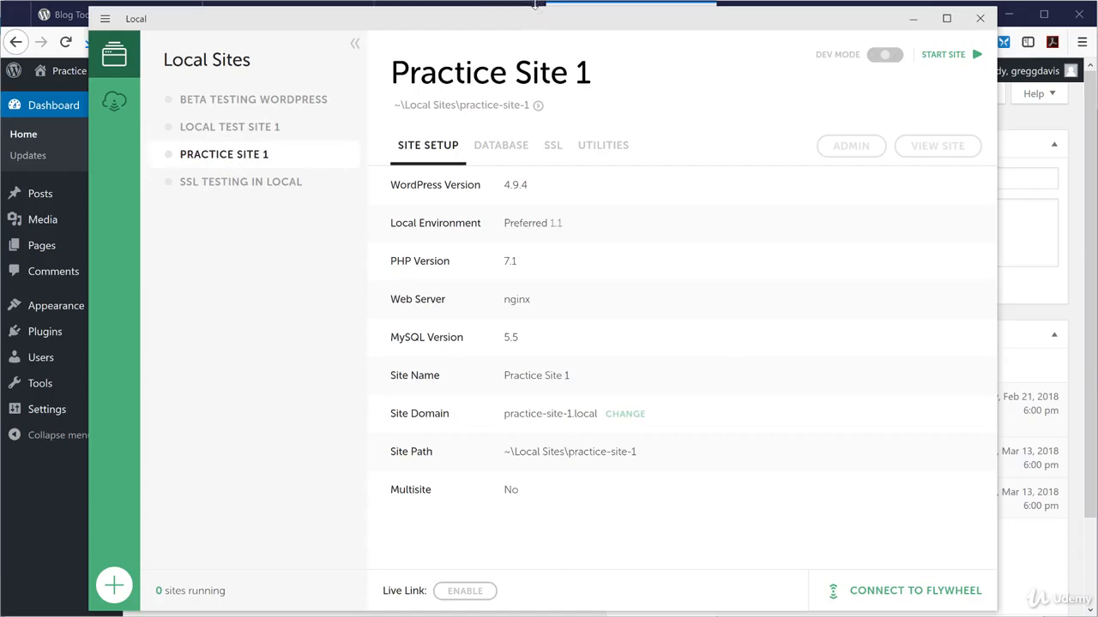
pyautogui.click(539, 2)
pyautogui.click(504, 17)
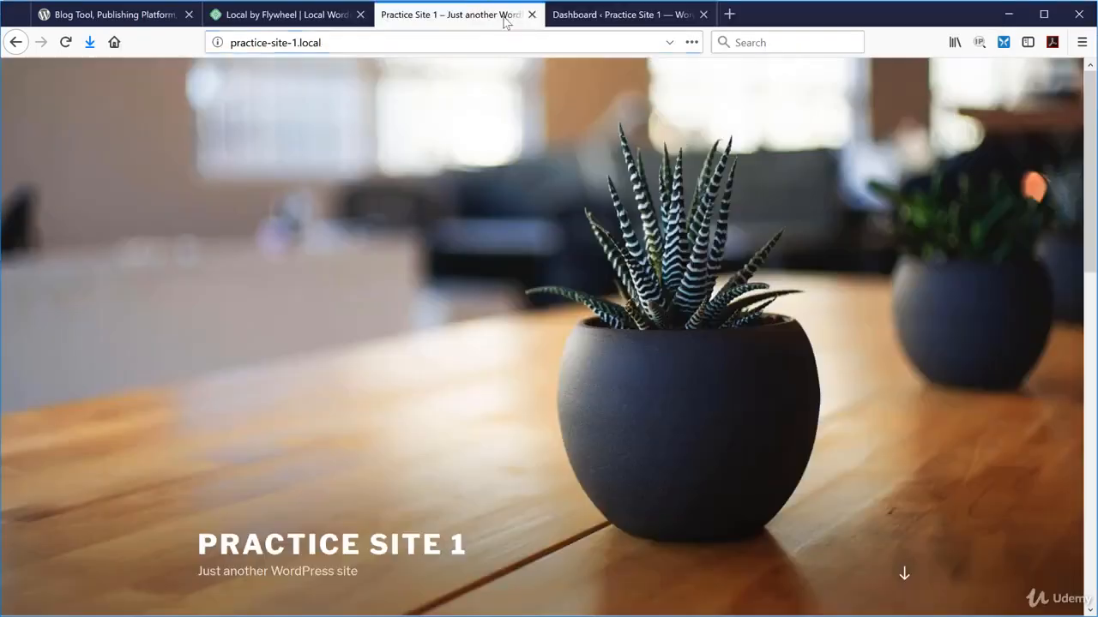
# Reload the stopped site's front page and admin dashboard, both showing a Local Router Error.
pyautogui.click(304, 42)
pyautogui.click(68, 43)
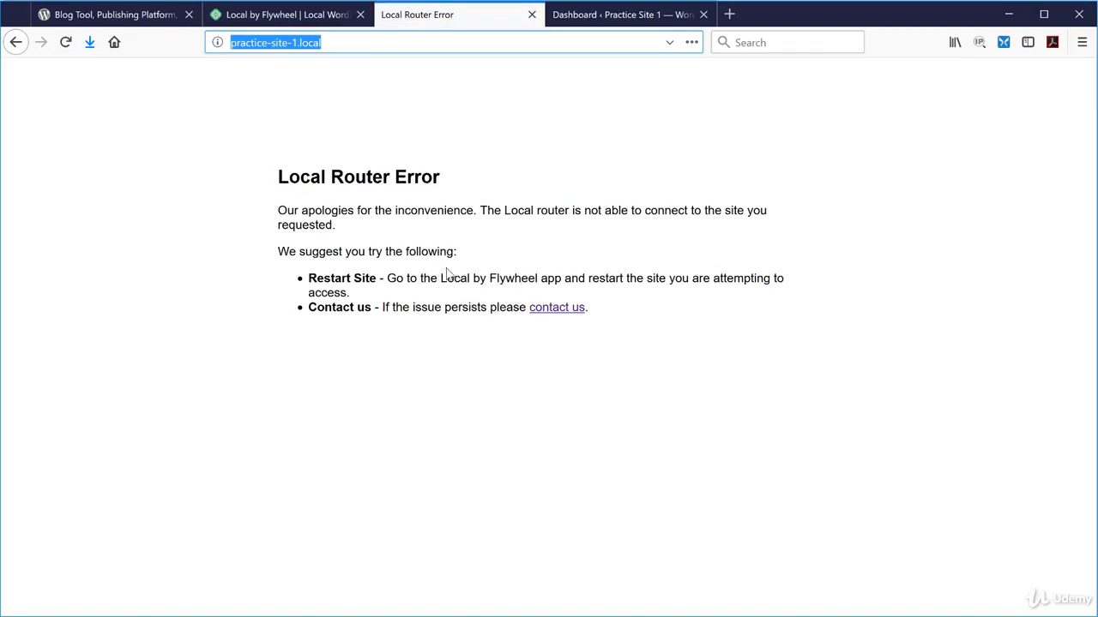
pyautogui.moveTo(441, 278); pyautogui.dragTo(561, 278)
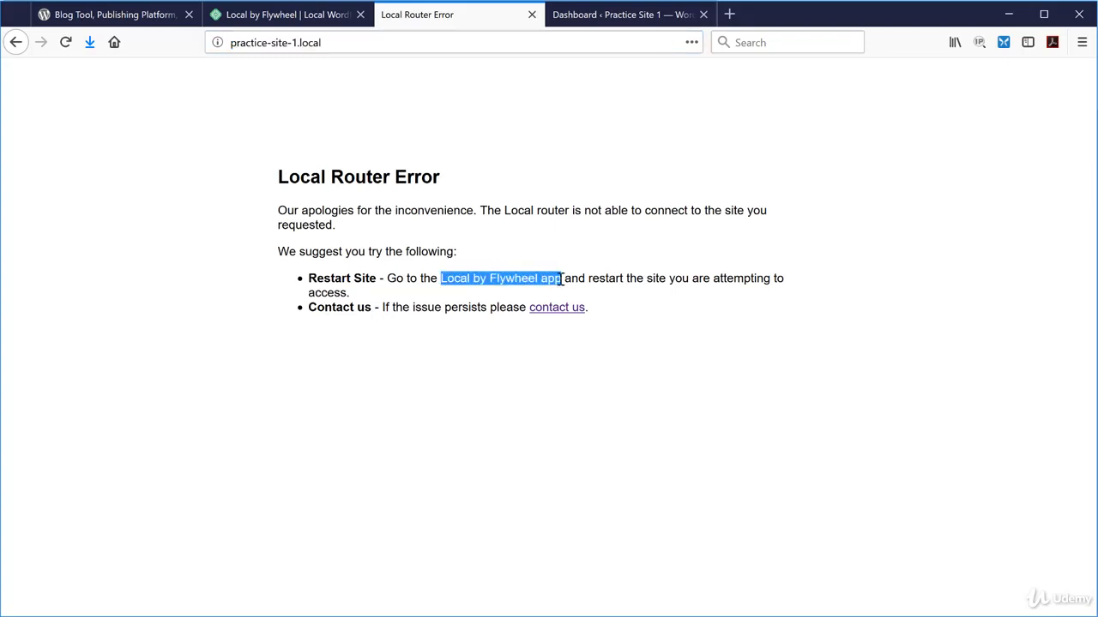
pyautogui.click(553, 398)
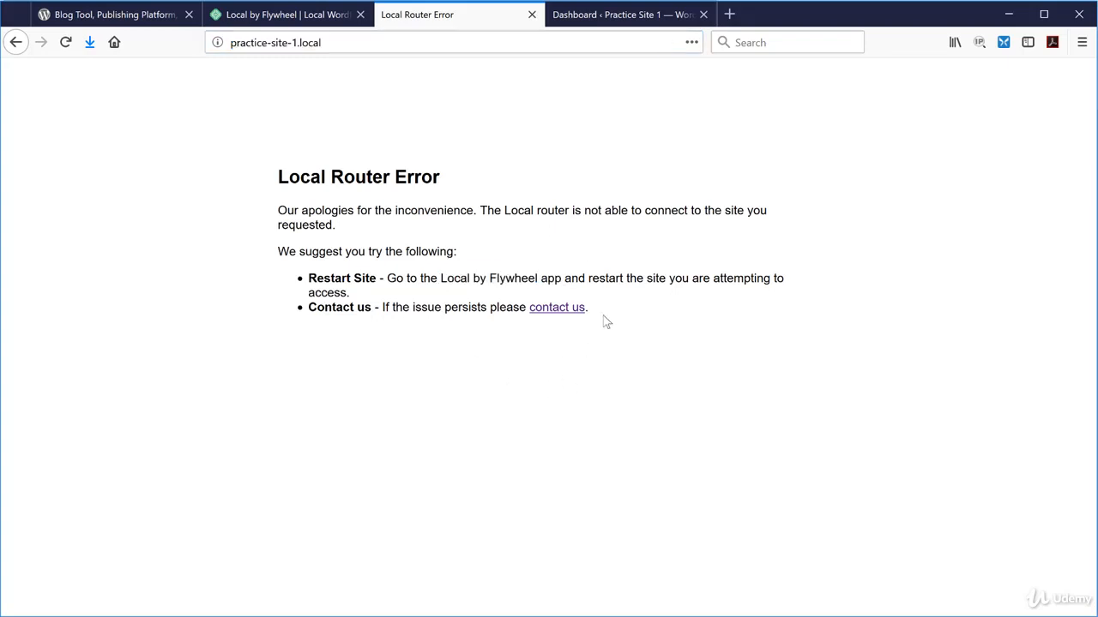
pyautogui.click(610, 16)
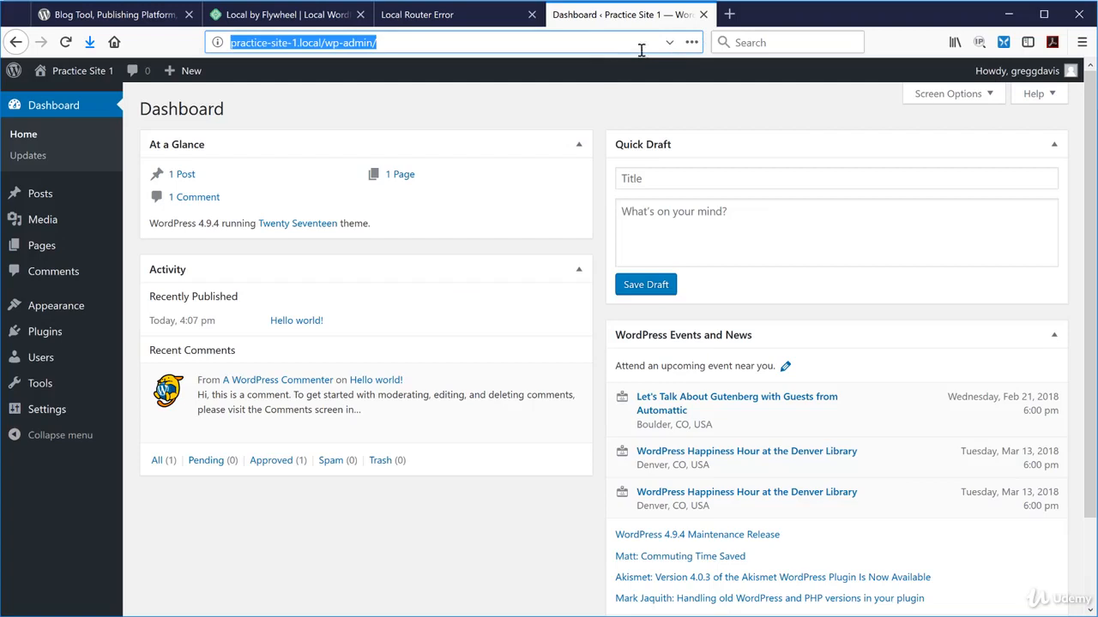
pyautogui.click(65, 42)
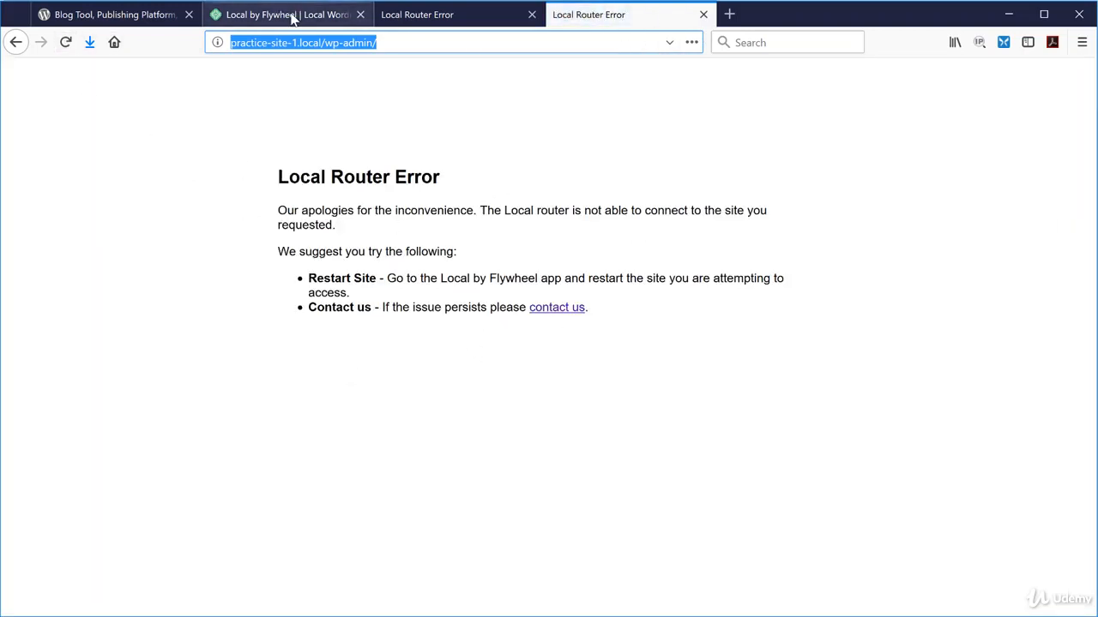
# Start Practice Site 1 in Local so one site is running, then return to Firefox.
pyautogui.hotkey('alt', 'Tab')
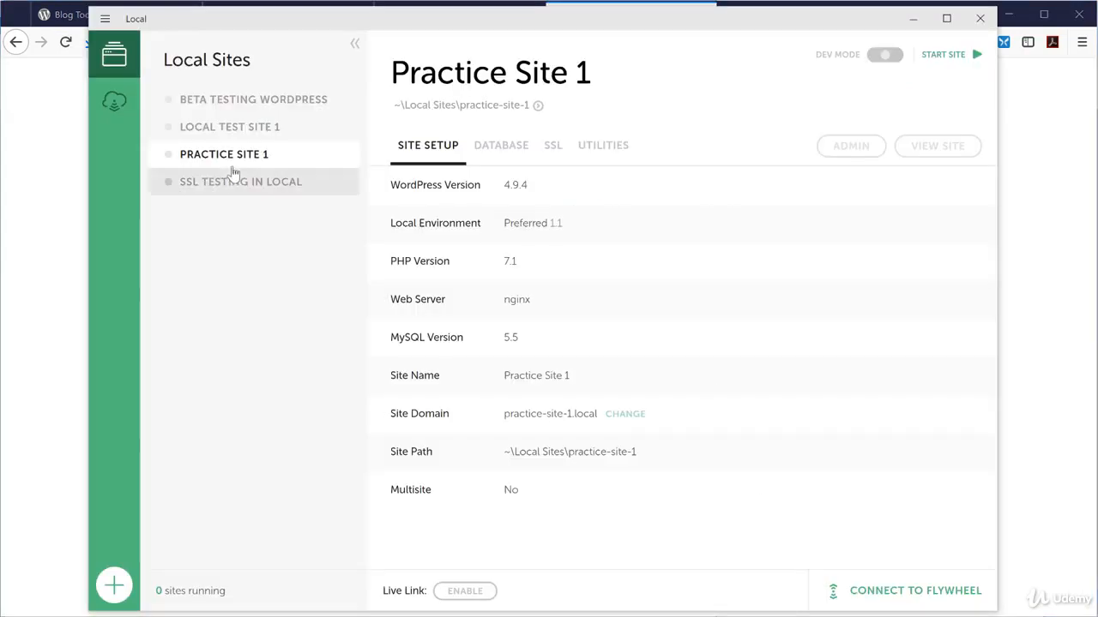
pyautogui.moveTo(169, 160)
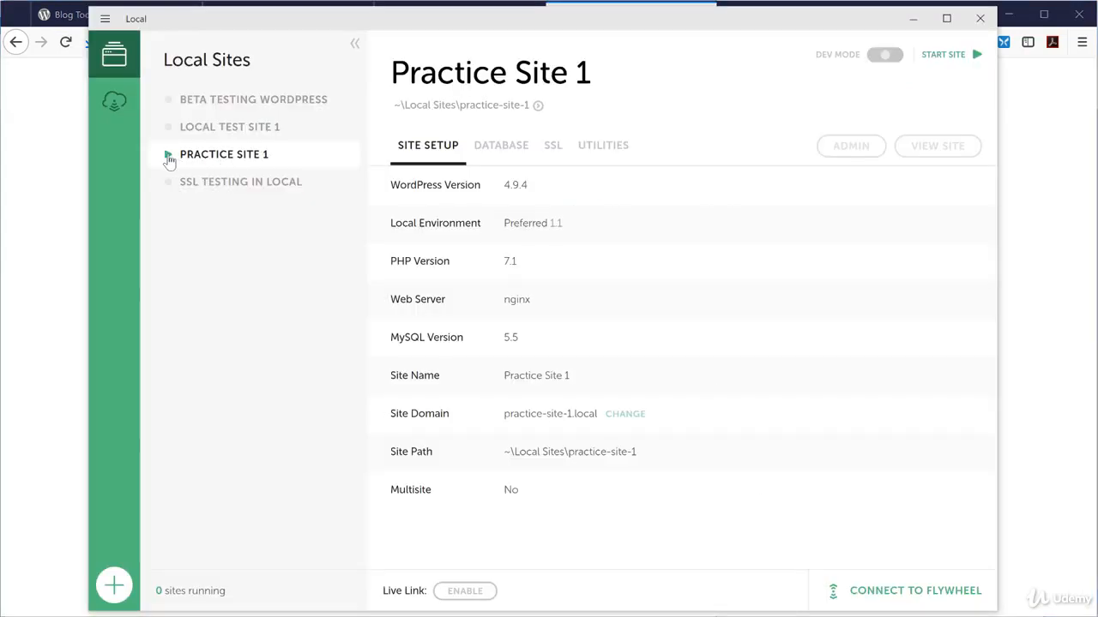
pyautogui.click(169, 155)
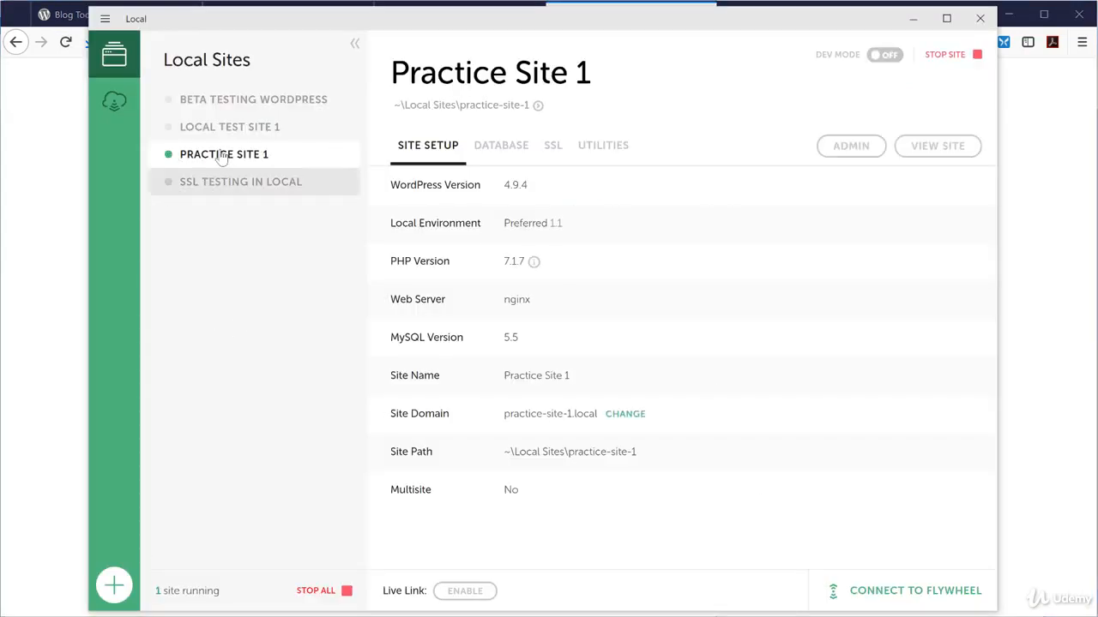
pyautogui.click(793, 4)
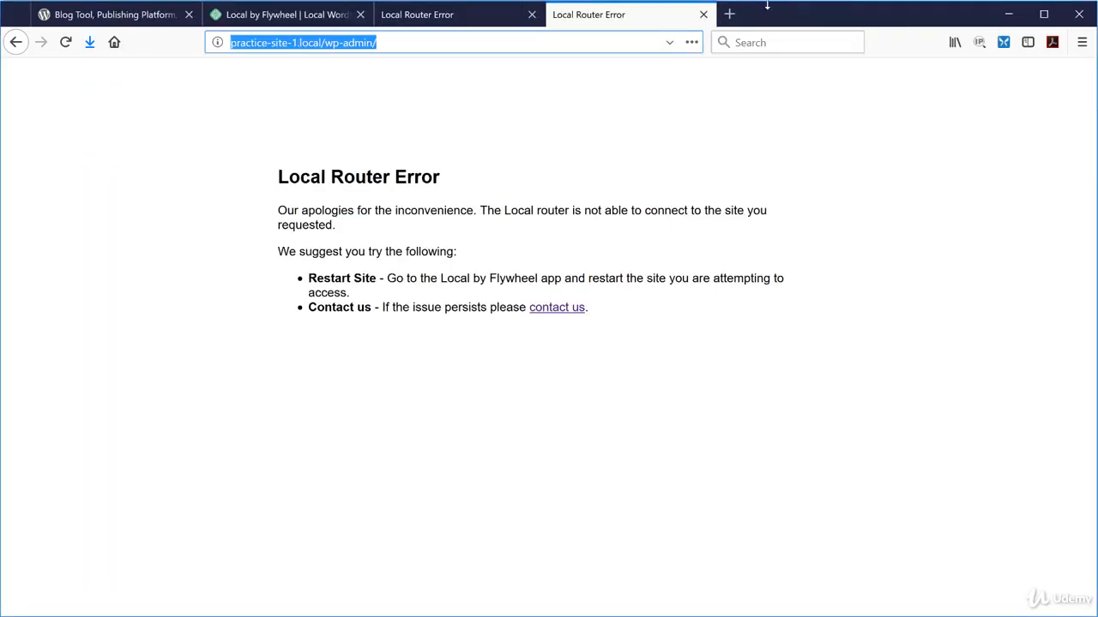
# Reload the admin dashboard now the site runs, then log out of WordPress.
pyautogui.click(65, 42)
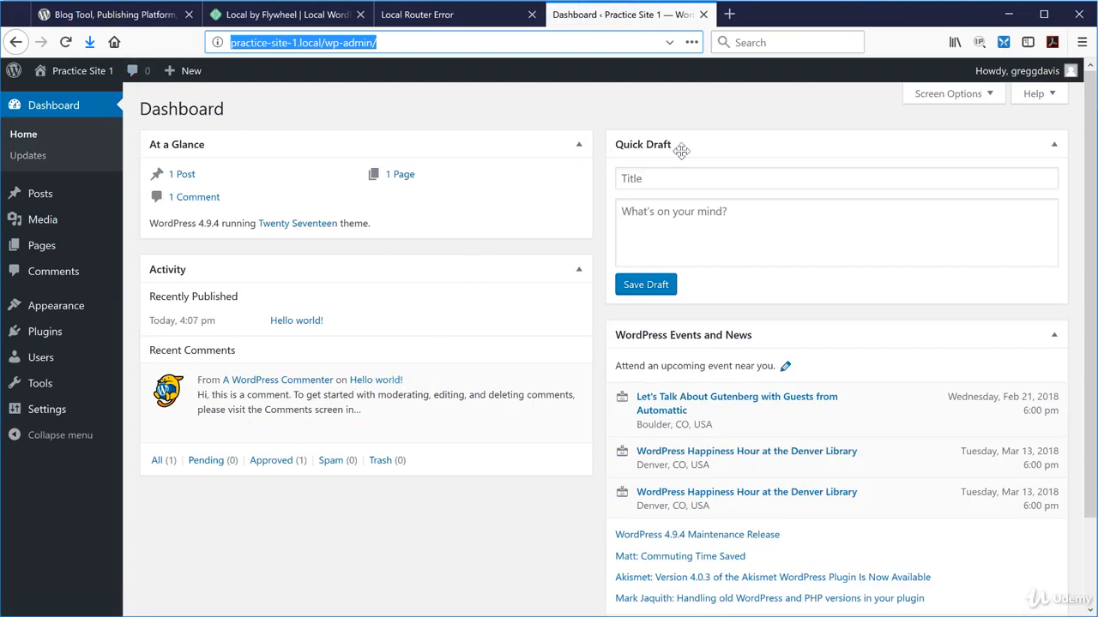
pyautogui.moveTo(1001, 79)
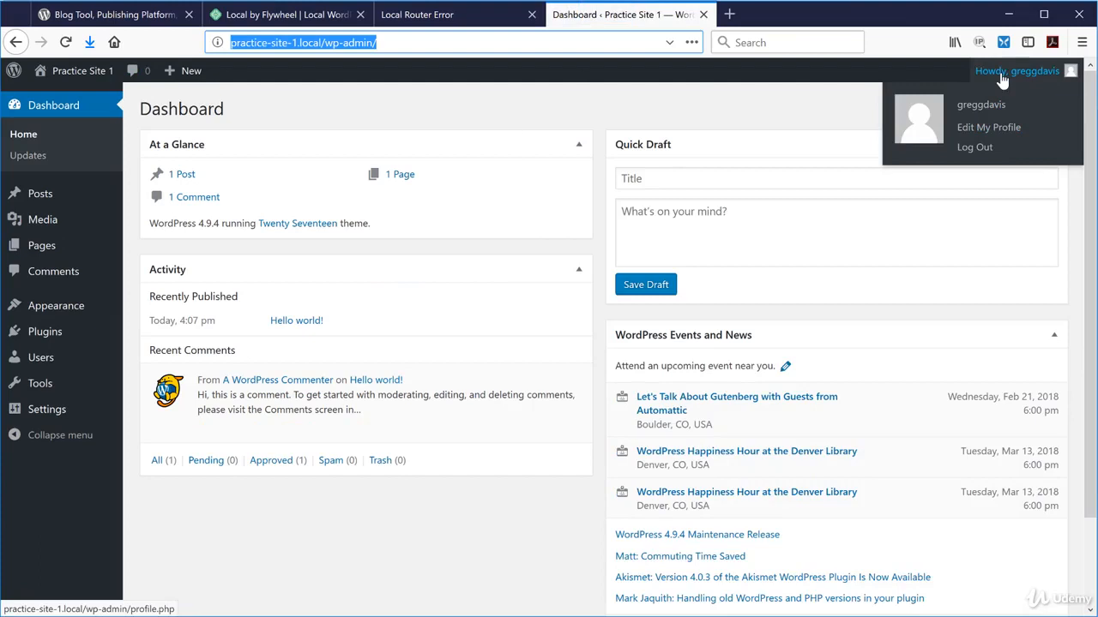
pyautogui.click(982, 148)
# Replace wp-login.php?loggedout=true with wp-admin and log in using the saved credentials.
pyautogui.click(391, 44)
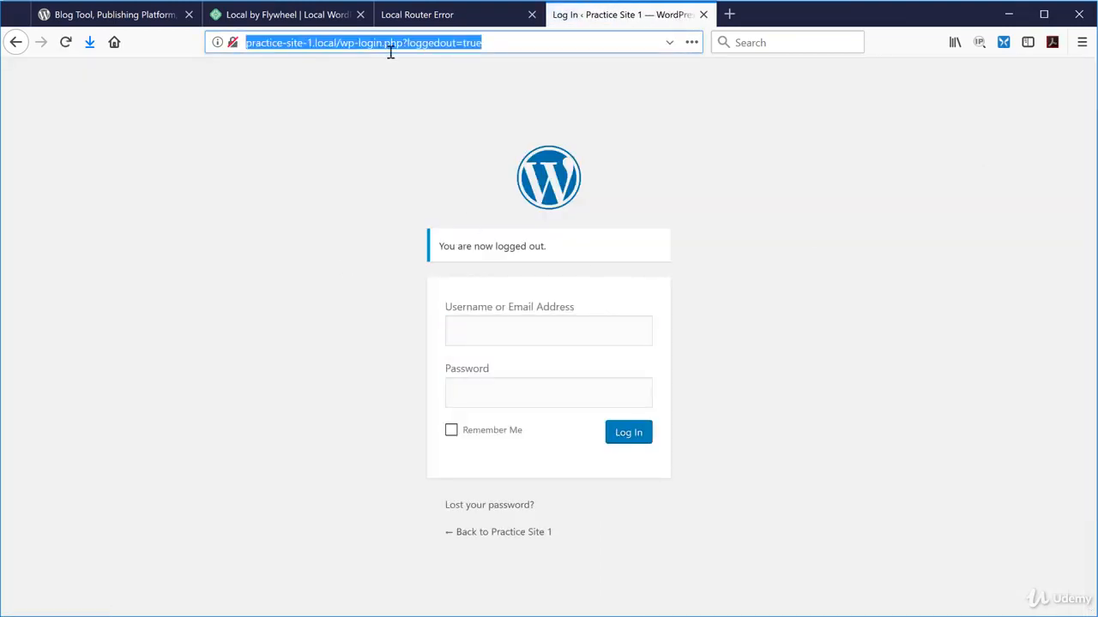
pyautogui.click(401, 45)
pyautogui.moveTo(404, 45); pyautogui.dragTo(337, 45)
pyautogui.click(360, 43)
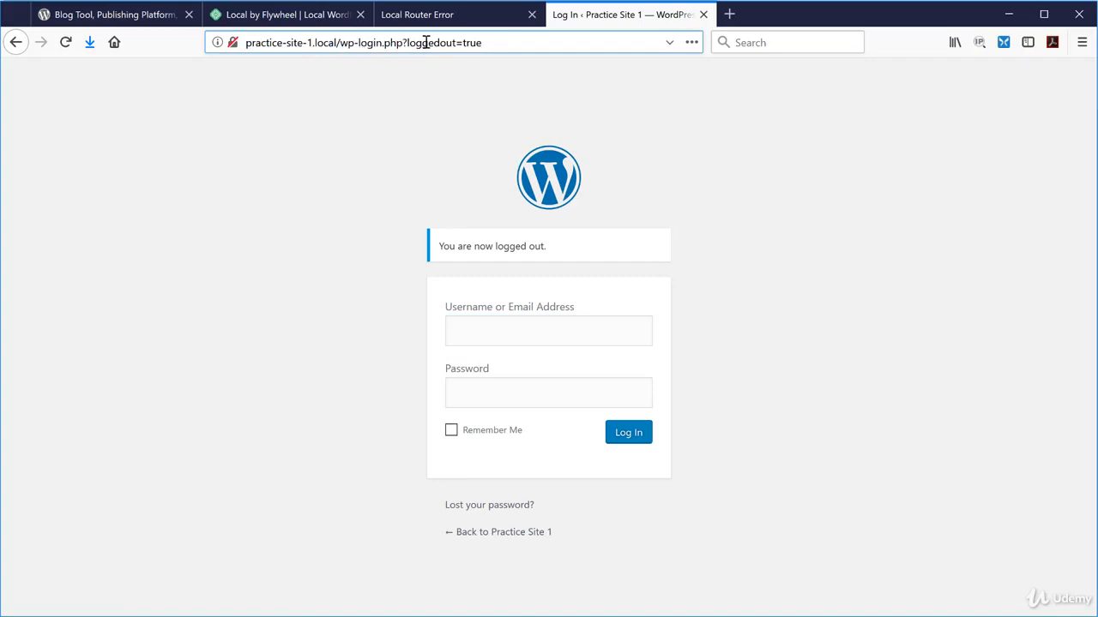
pyautogui.moveTo(340, 43); pyautogui.dragTo(490, 43)
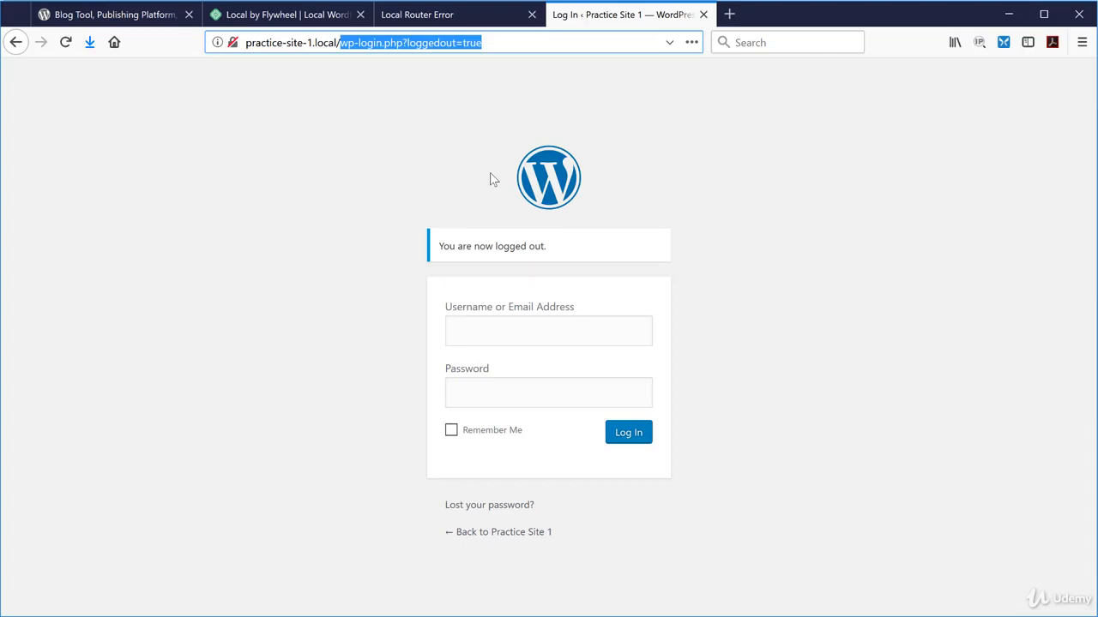
pyautogui.write('wp-admin')
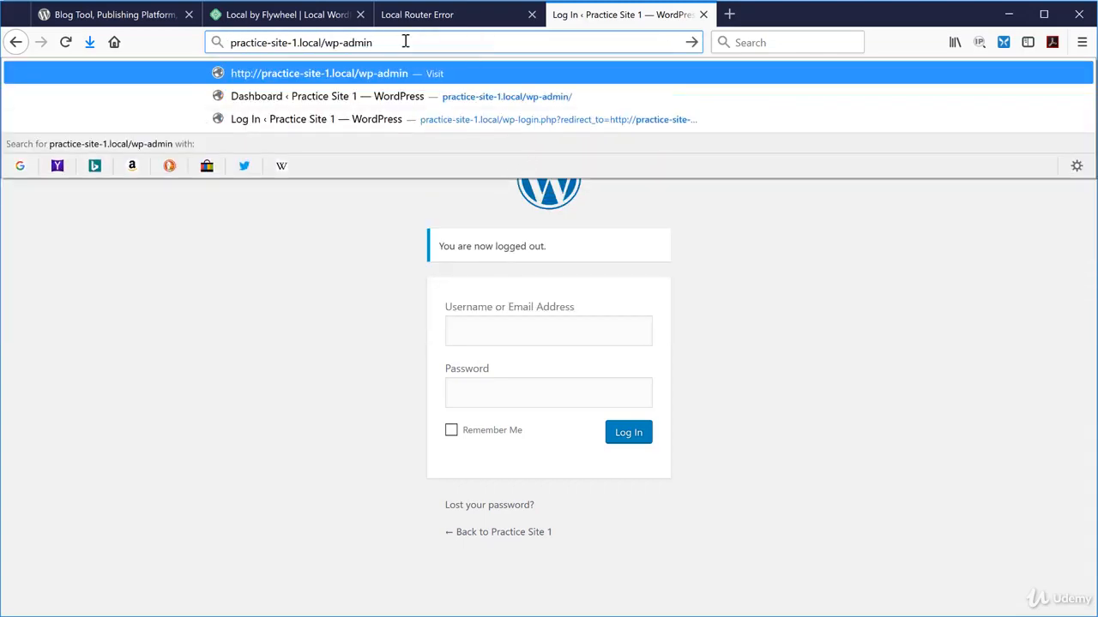
pyautogui.press('Return')
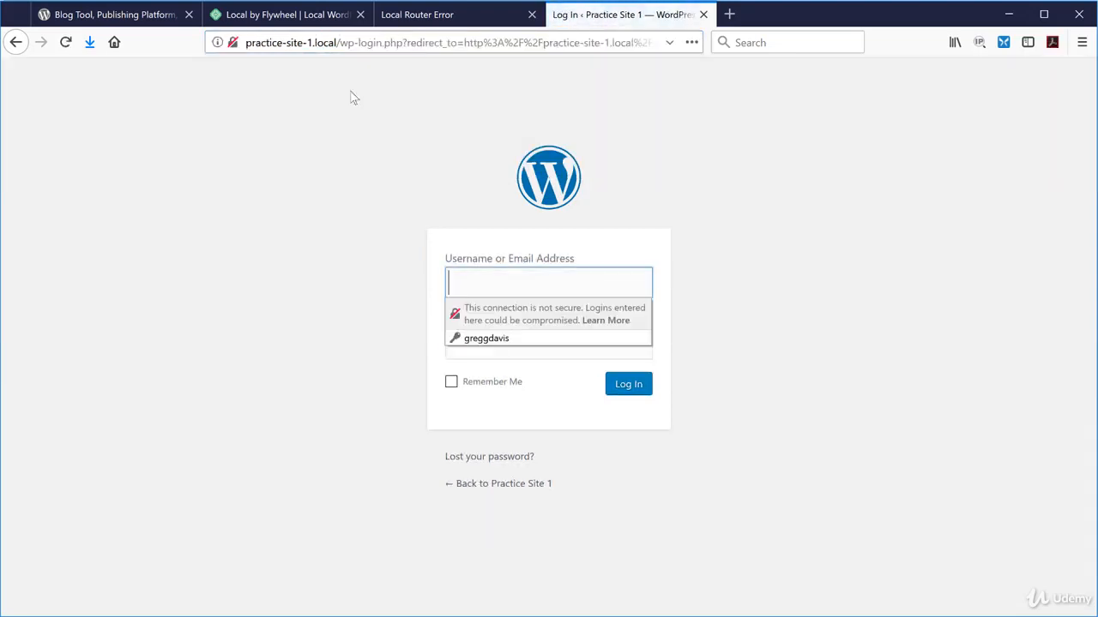
pyautogui.click(512, 340)
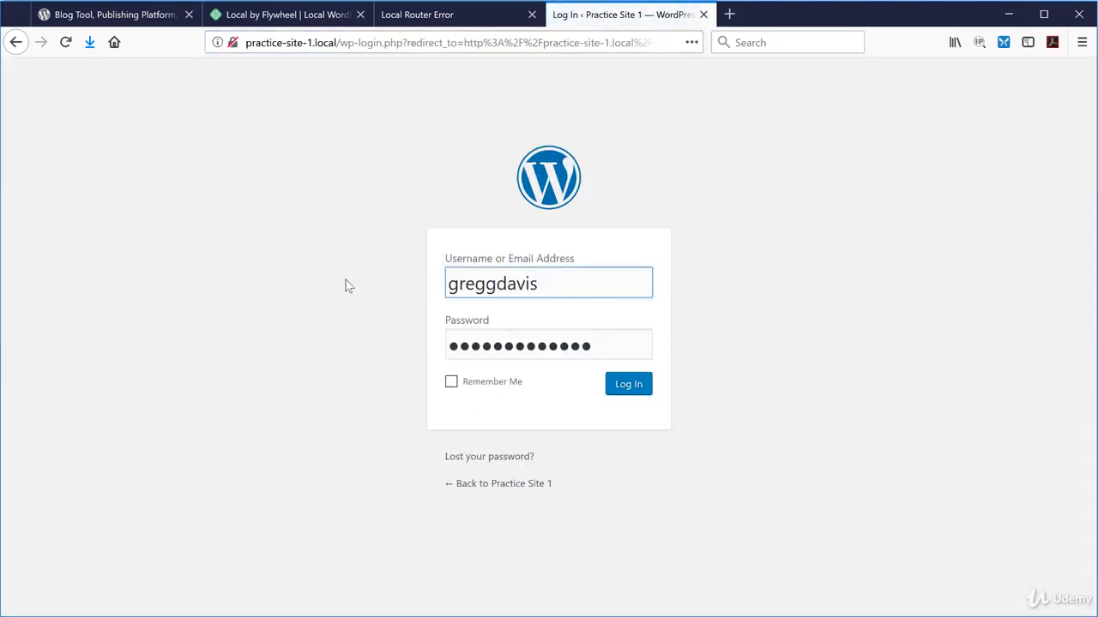
pyautogui.click(622, 391)
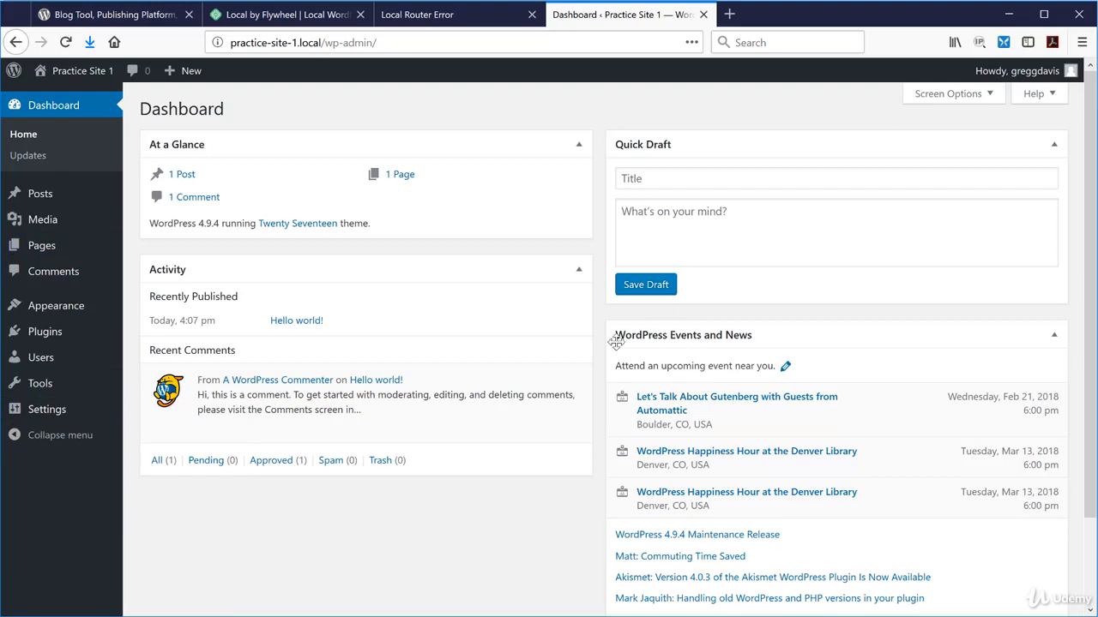
pyautogui.click(1056, 340)
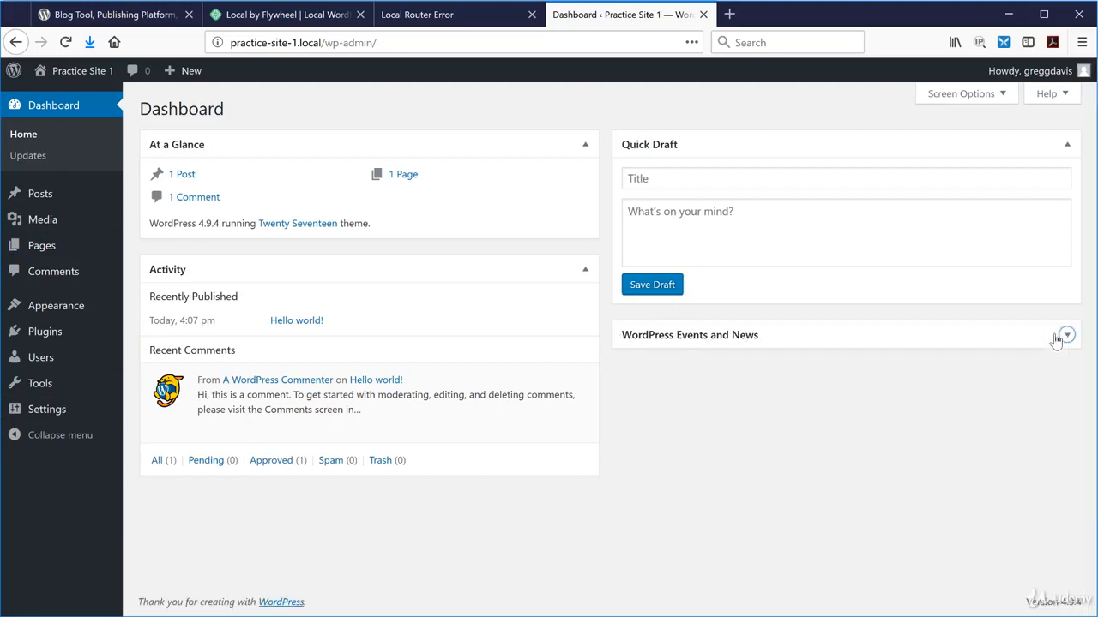
pyautogui.click(1060, 336)
pyautogui.scroll(-2, 927, 380)
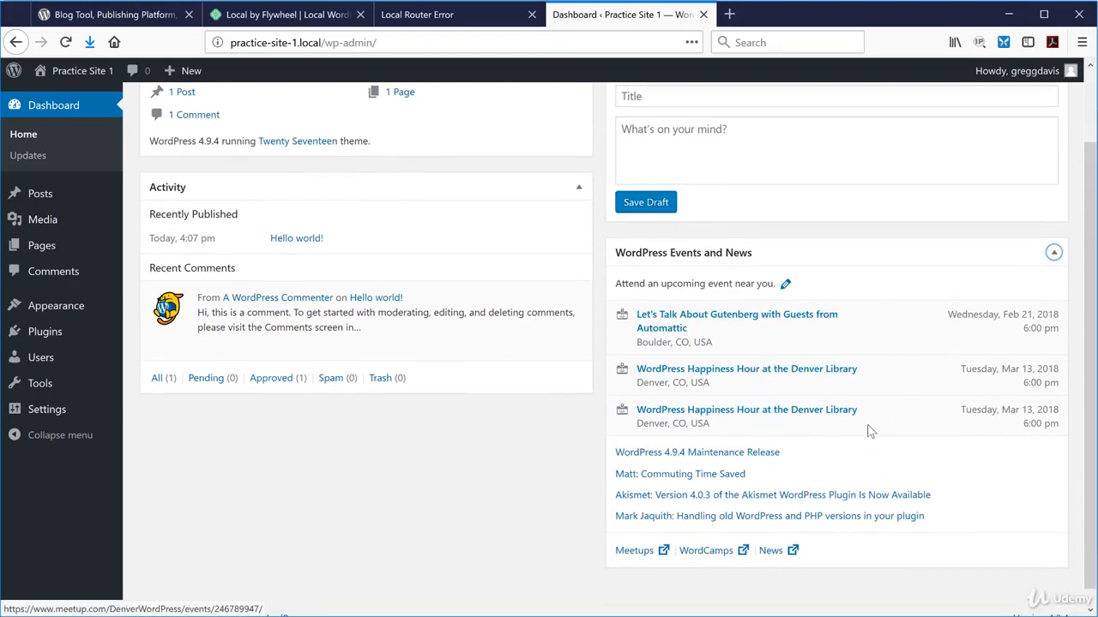
pyautogui.scroll(-1, 874, 395)
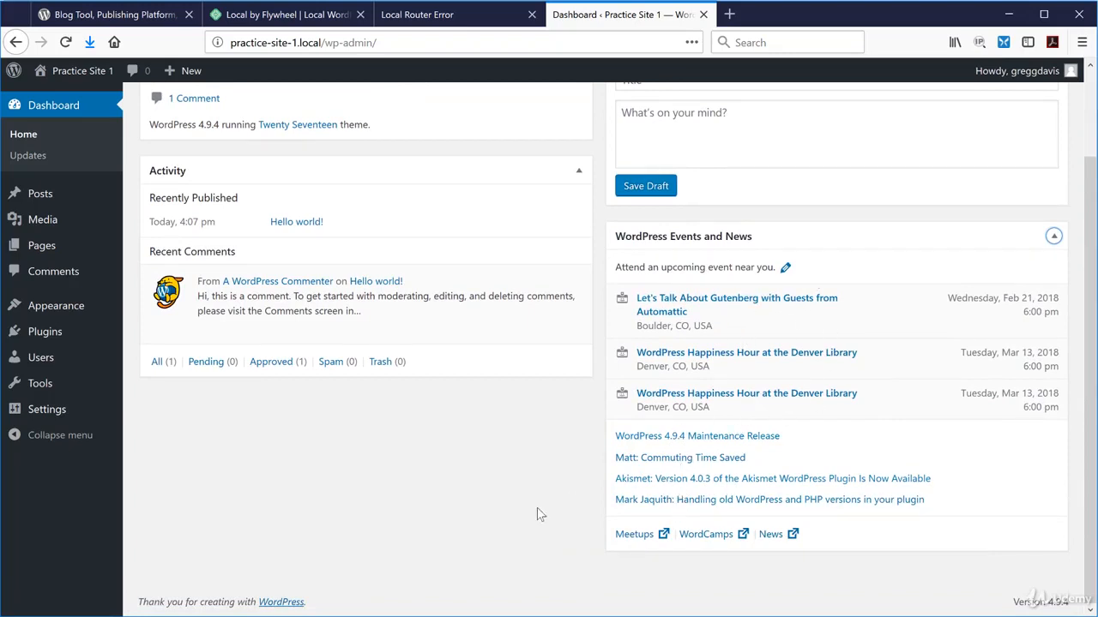
pyautogui.scroll(2, 538, 508)
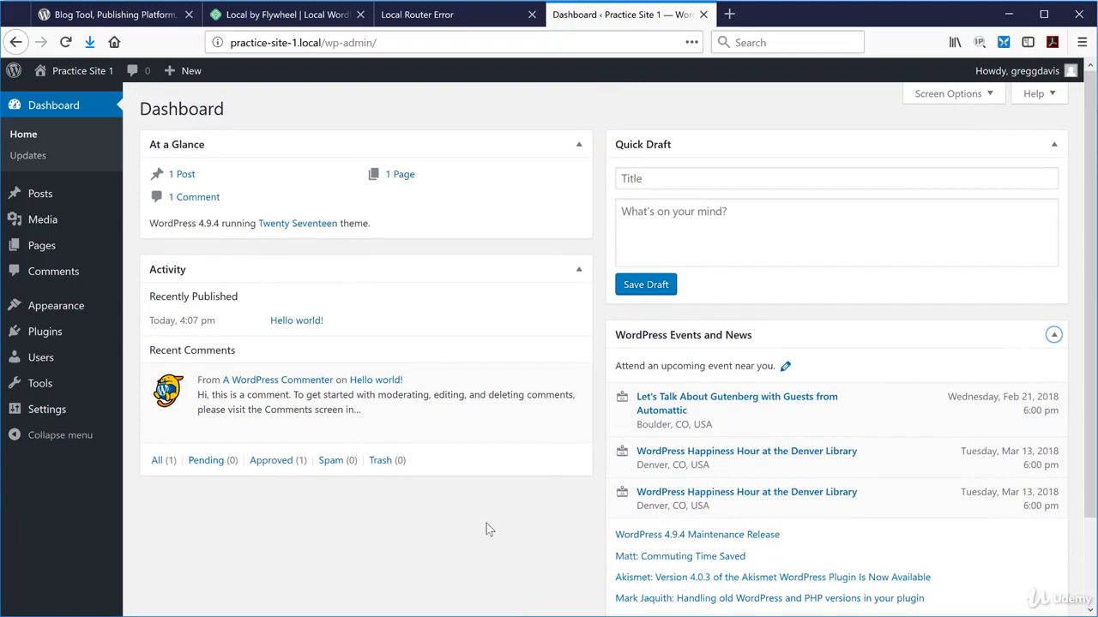
pyautogui.click(472, 16)
# Reload the error tab so Practice Site 1's homepage loads, then return to the Dashboard.
pyautogui.click(65, 44)
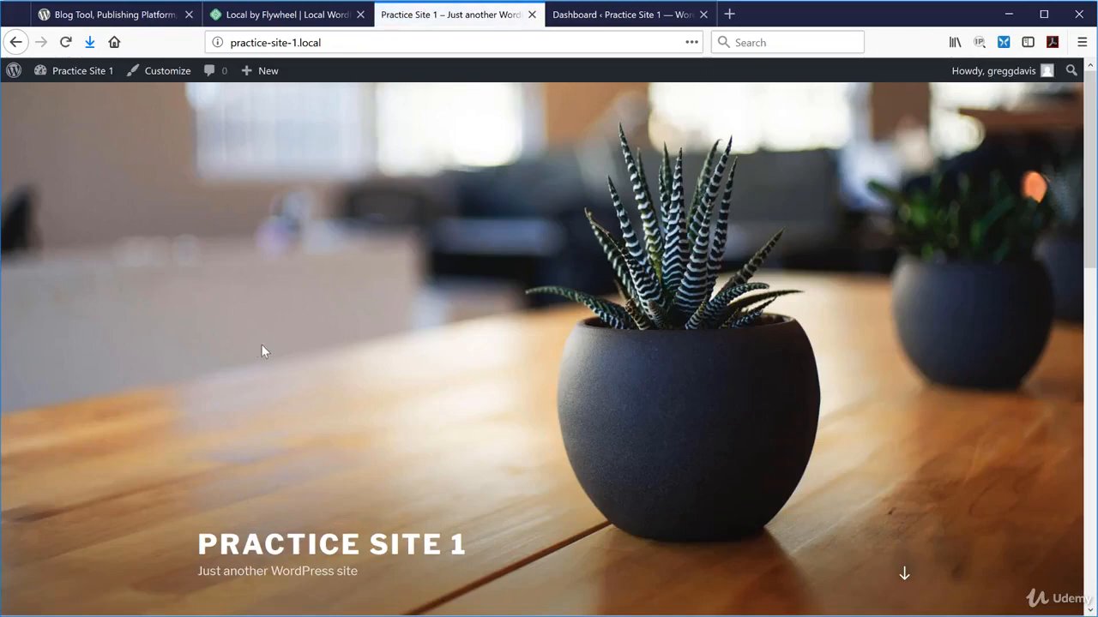
pyautogui.scroll(-7, 557, 369)
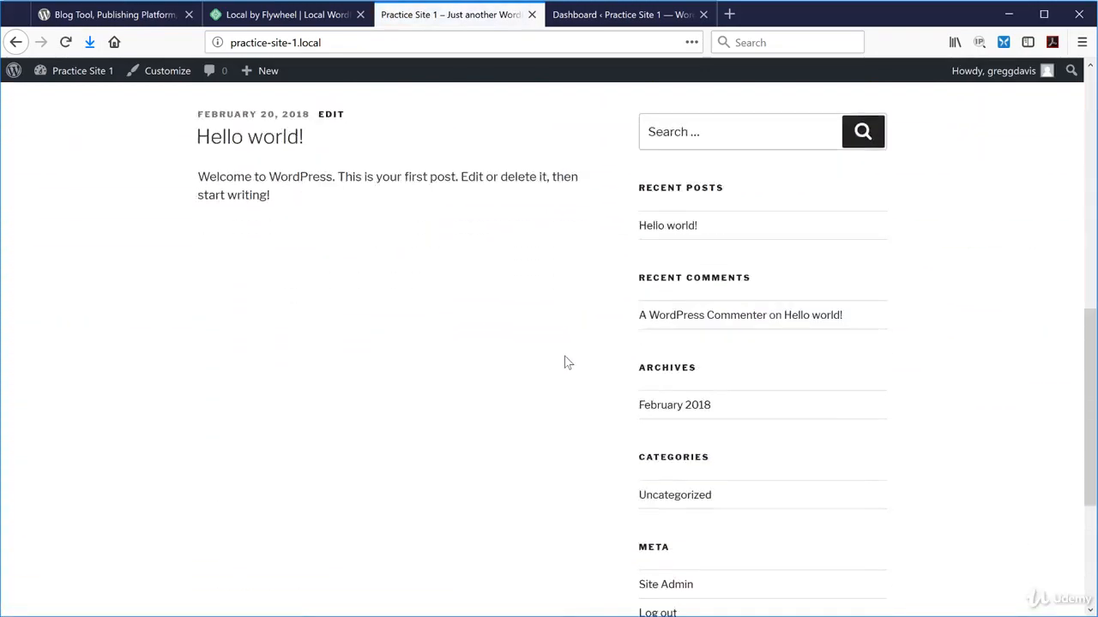
pyautogui.scroll(6, 567, 362)
pyautogui.scroll(2, 569, 362)
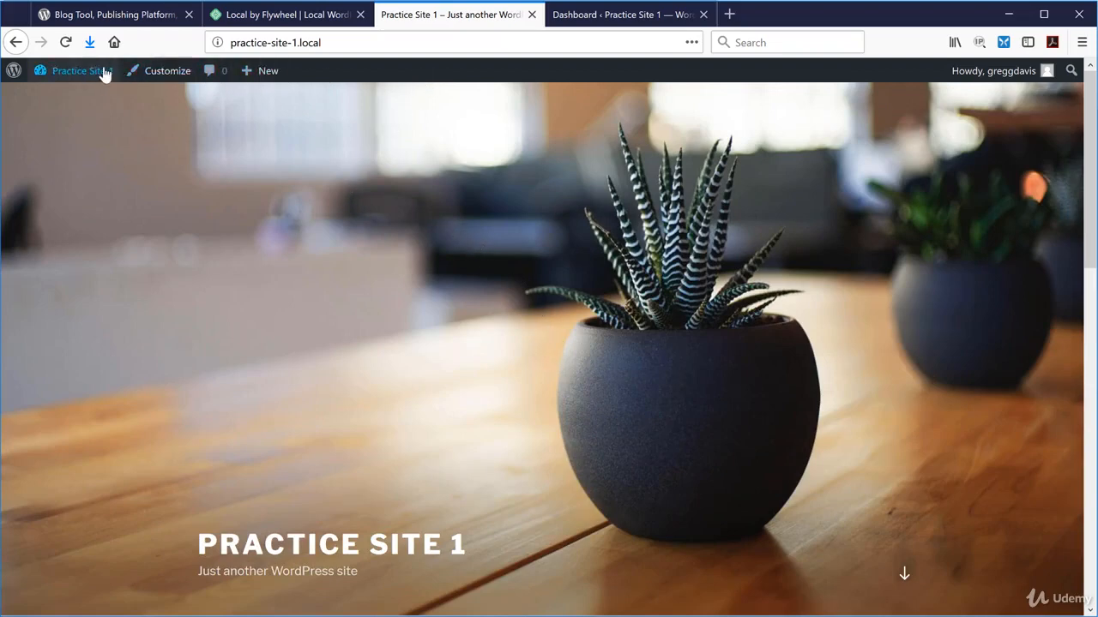
pyautogui.moveTo(978, 71)
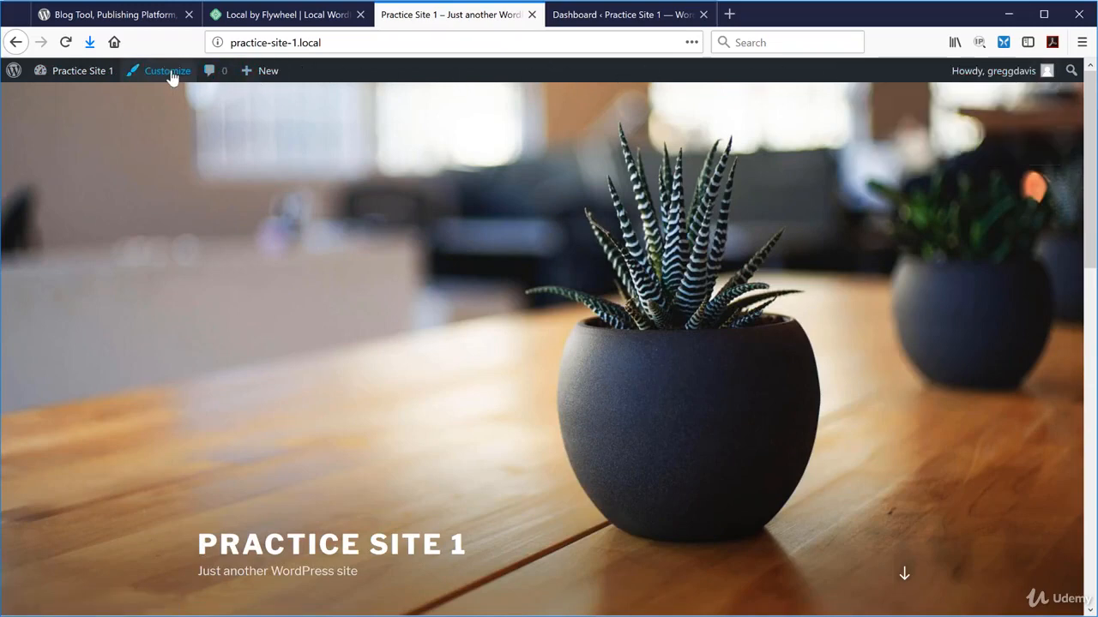
pyautogui.click(583, 19)
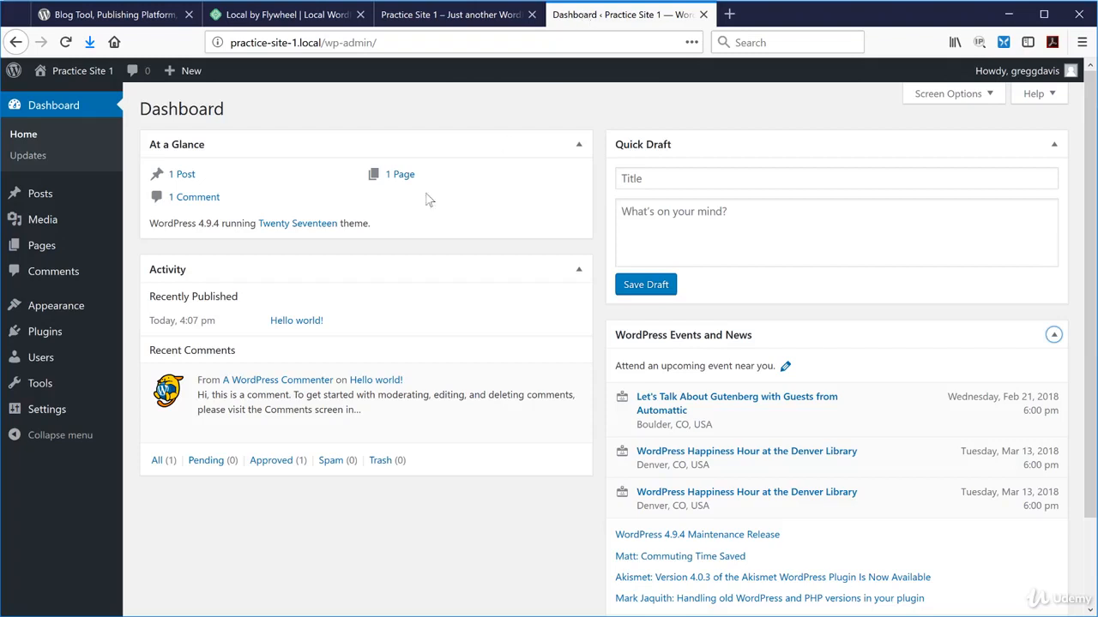
pyautogui.moveTo(75, 343)
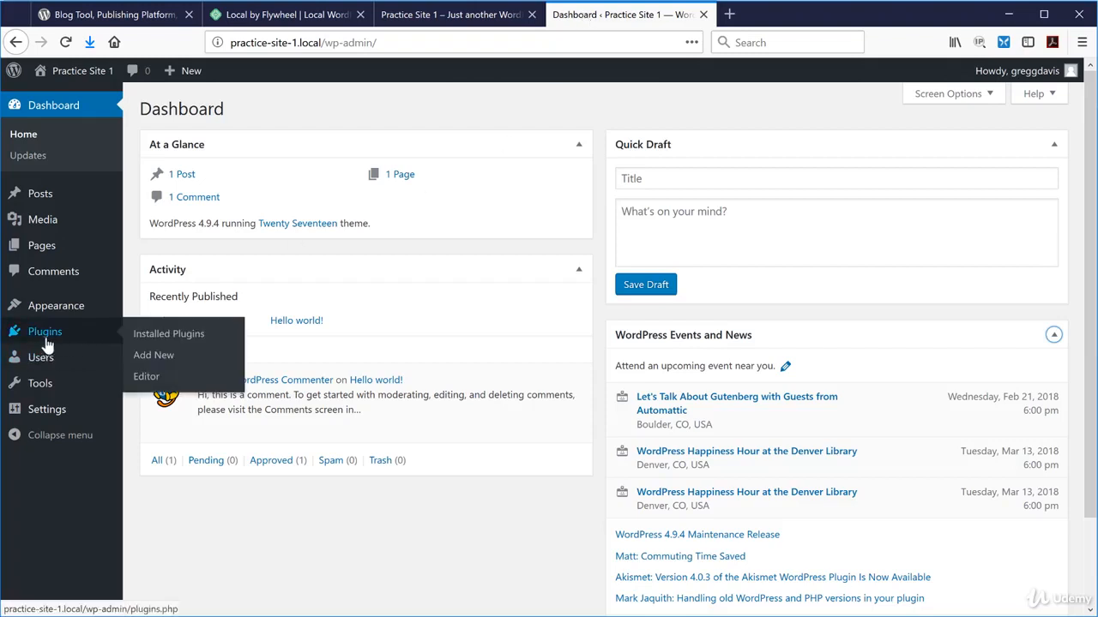
# In Edit My Profile, uncheck Show Toolbar when viewing site and update the profile.
pyautogui.moveTo(999, 69)
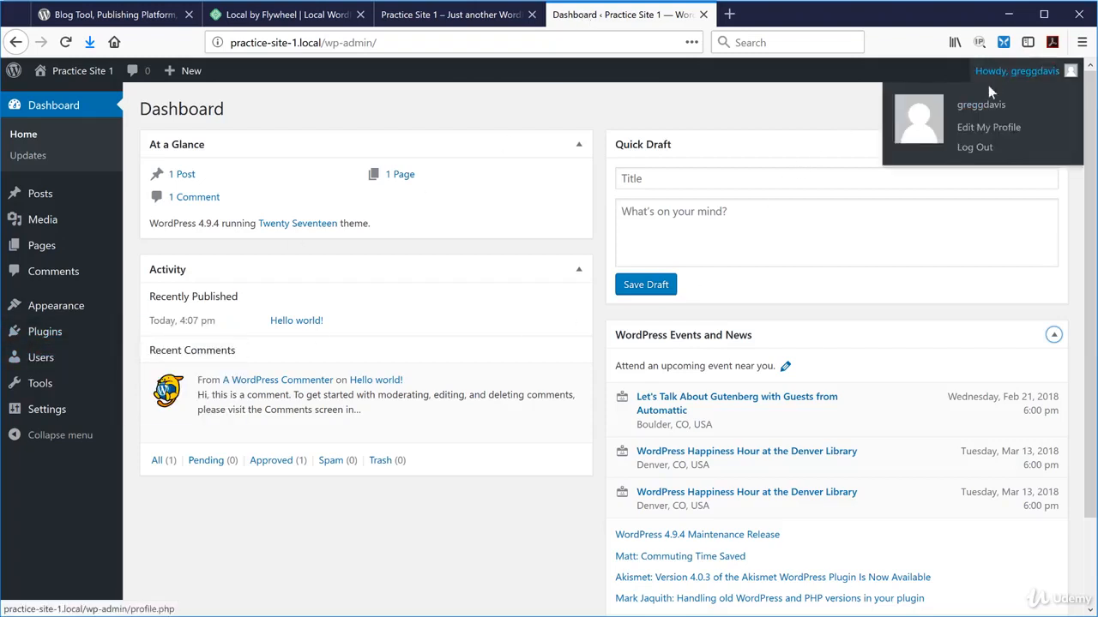
pyautogui.click(983, 130)
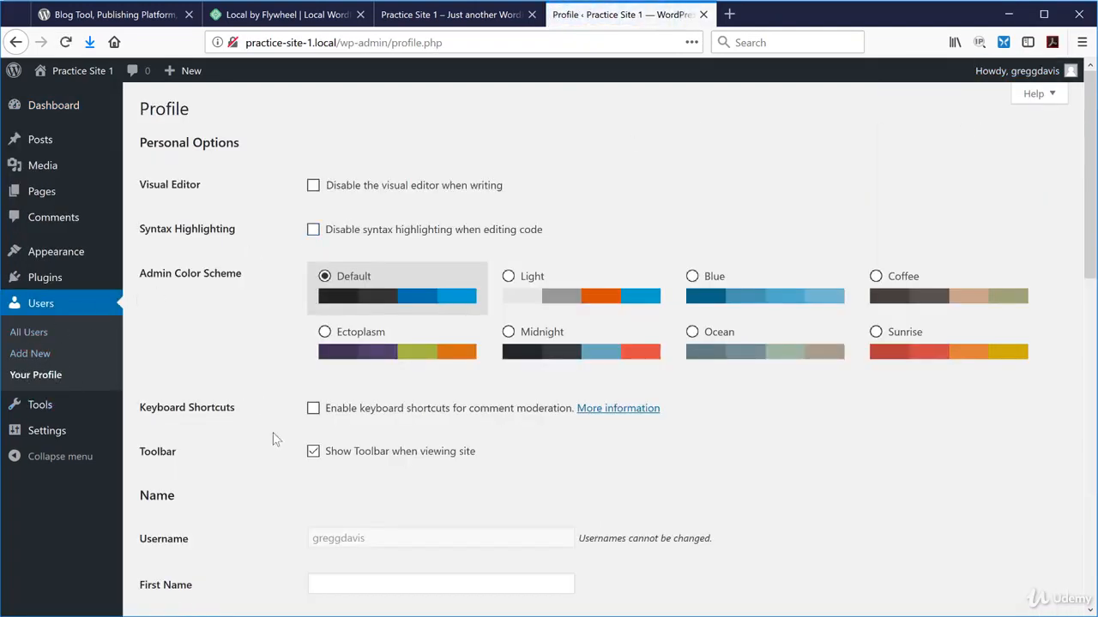
pyautogui.click(313, 451)
pyautogui.scroll(-10, 283, 453)
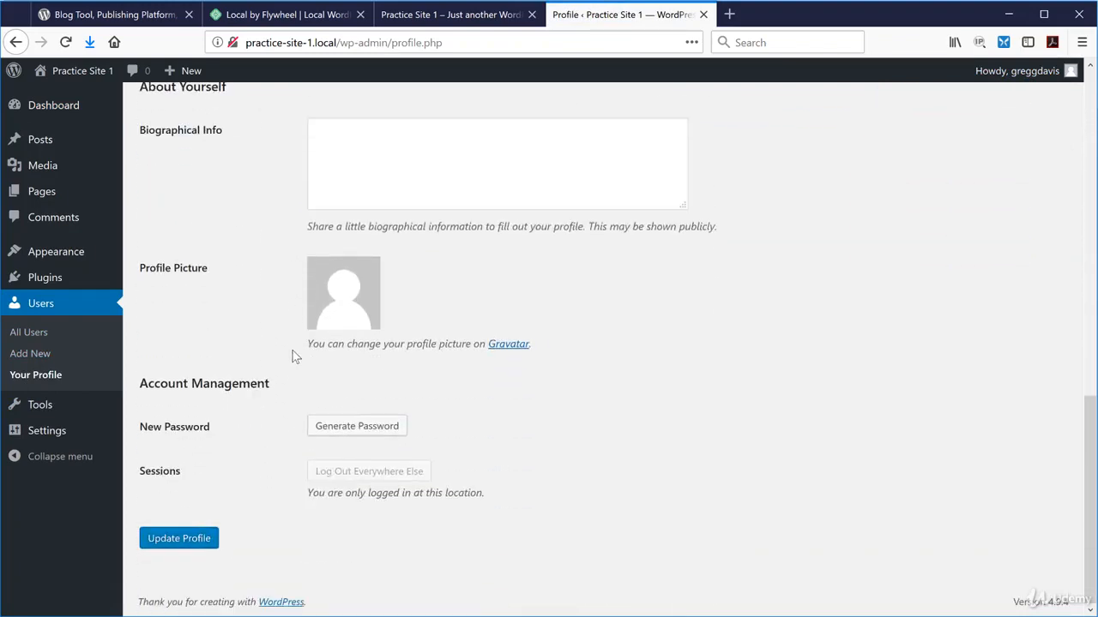
pyautogui.click(182, 540)
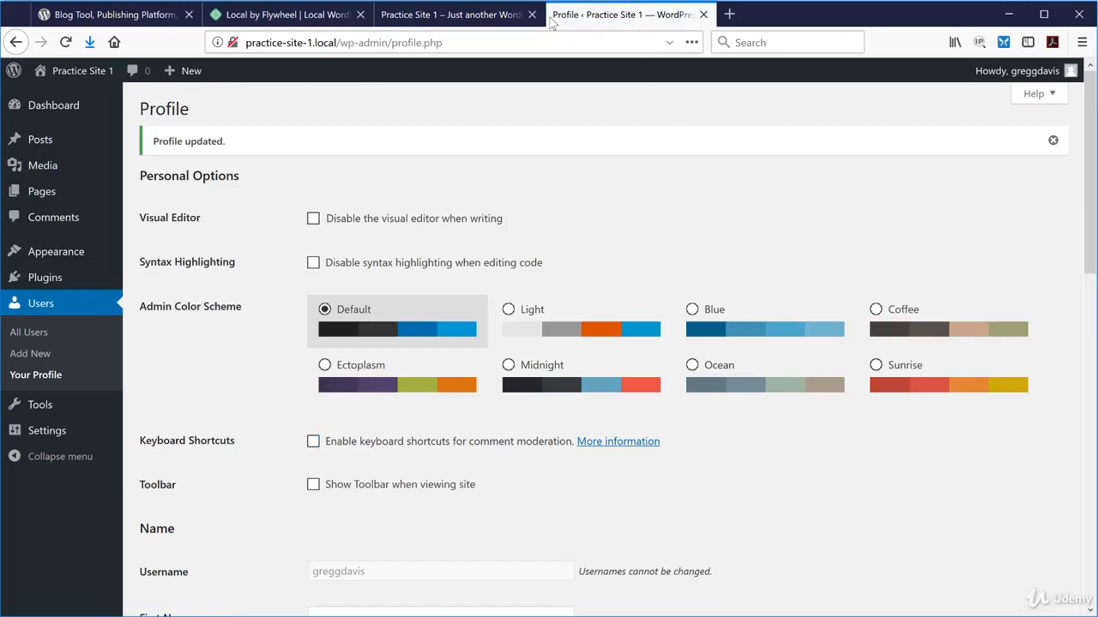
# Reload the site's front page to confirm the toolbar no longer appears.
pyautogui.click(512, 16)
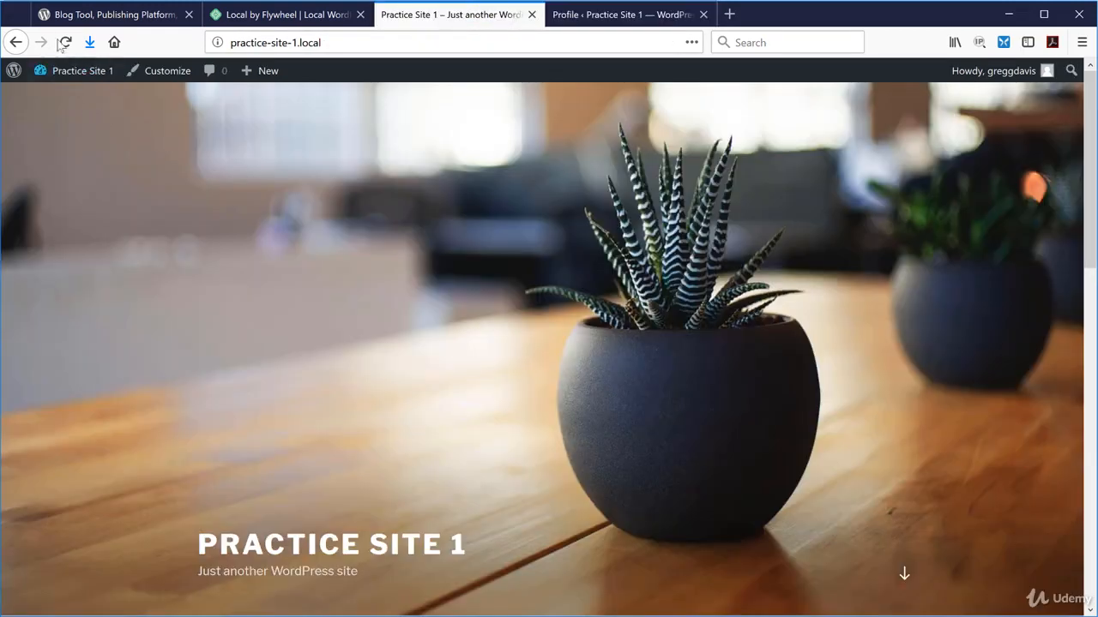
pyautogui.click(65, 42)
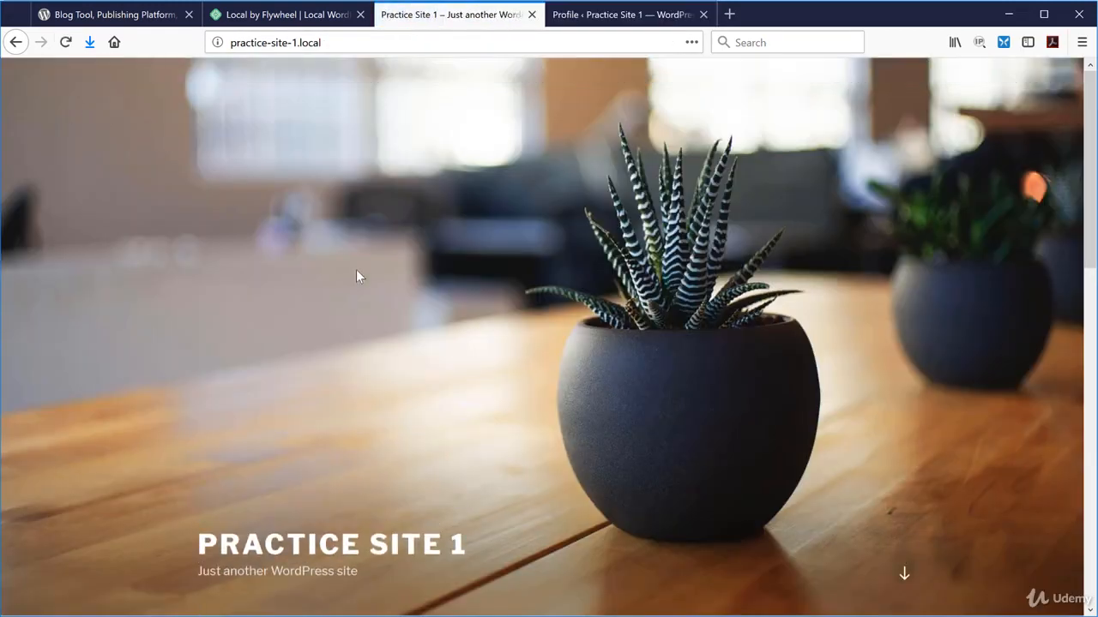
pyautogui.scroll(-10, 356, 277)
pyautogui.scroll(10, 357, 282)
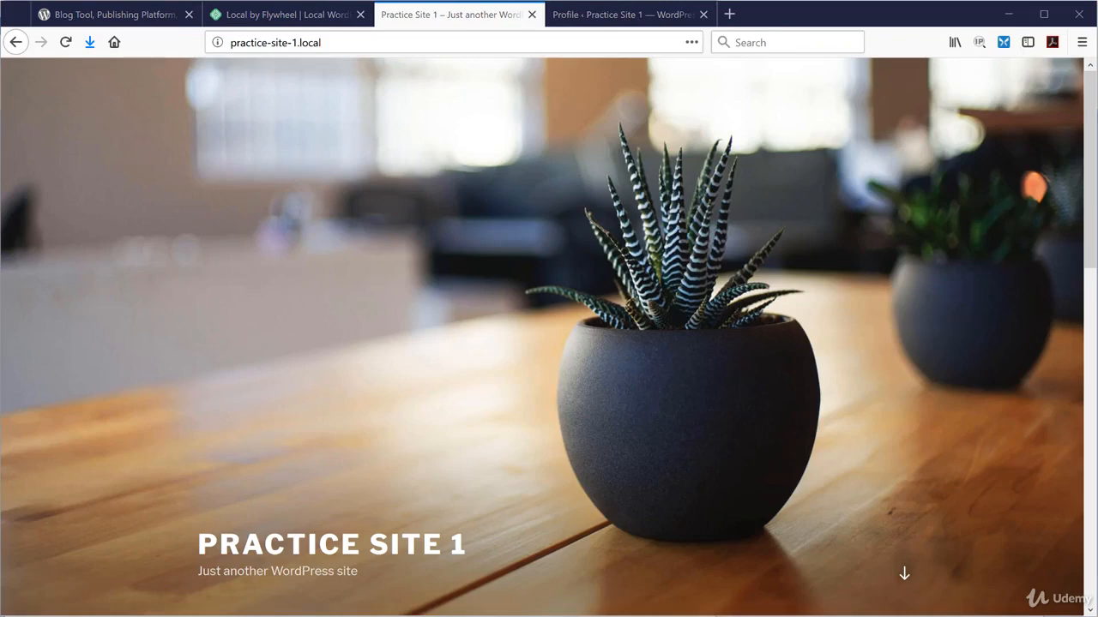
# Glance at the Local by Flywheel website, then the Practice Site 1 homepage and Profile page.
pyautogui.click(271, 17)
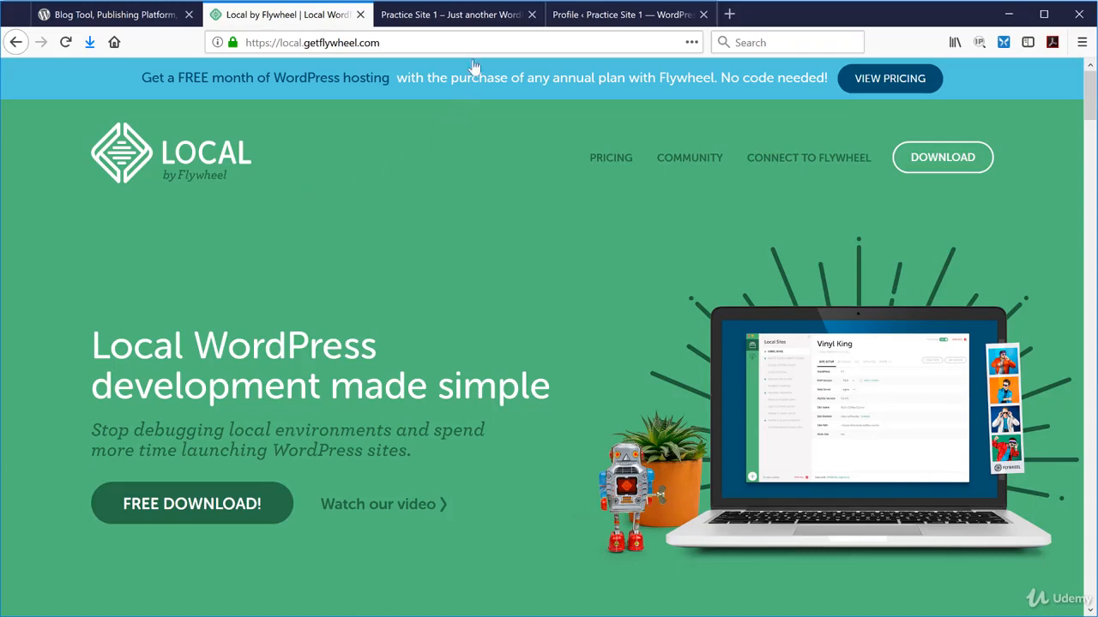
pyautogui.click(485, 17)
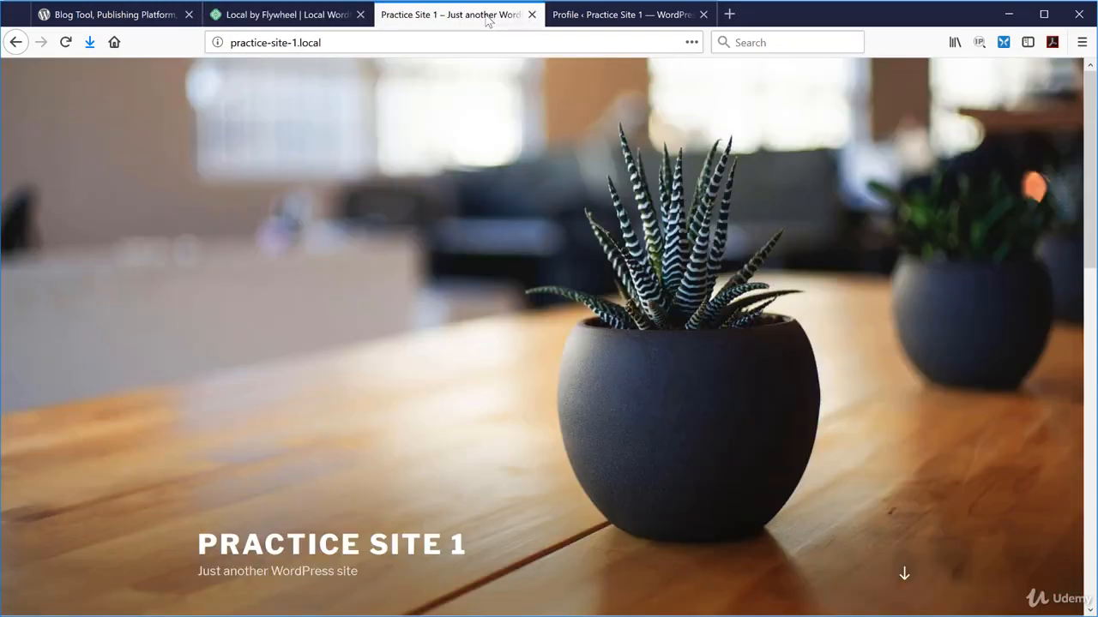
pyautogui.click(578, 17)
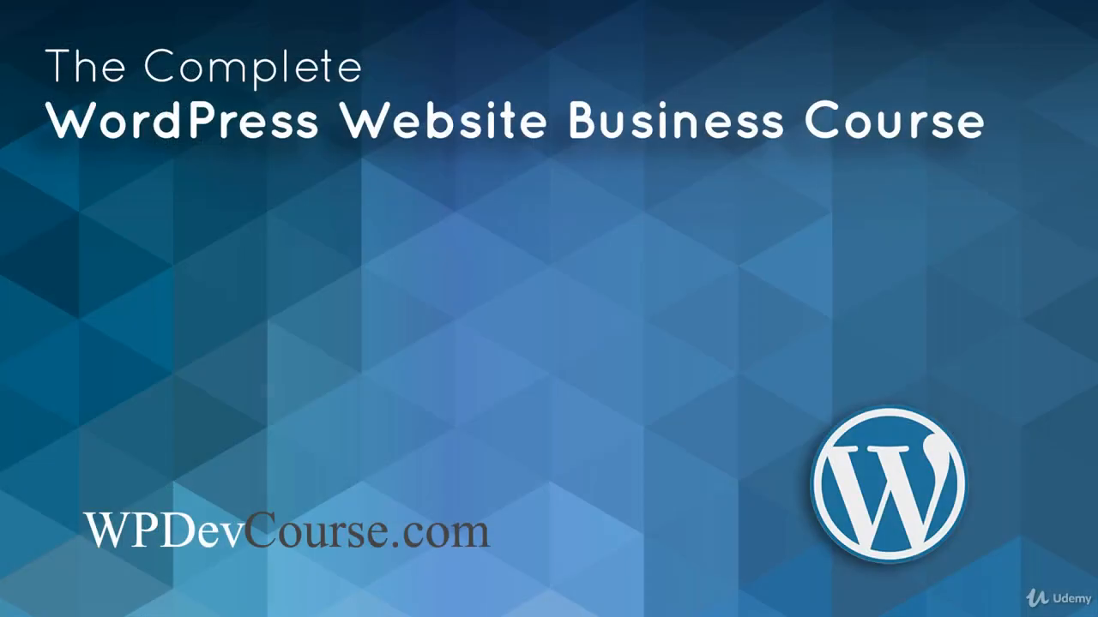